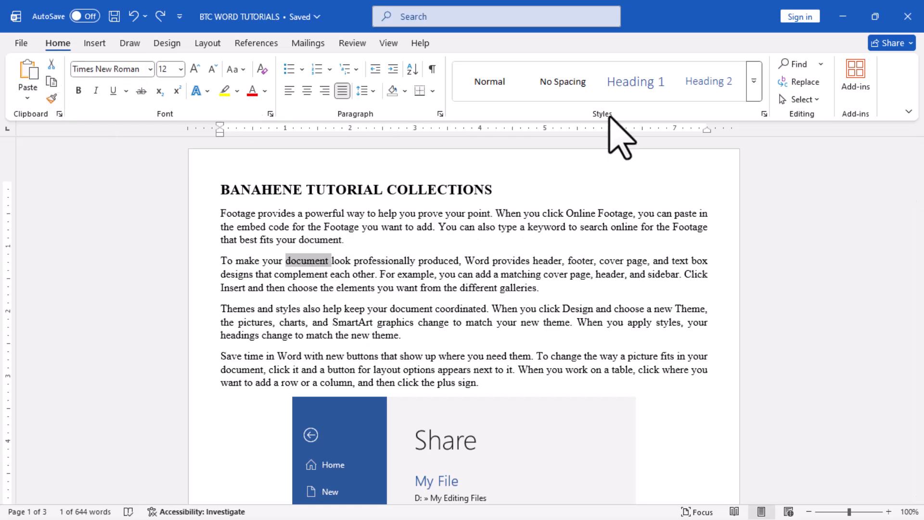
Try the Heading 2 style on the word "document" in the second paragraph and revert it.
{"action": "left_click", "coordinate": [475, 80]}
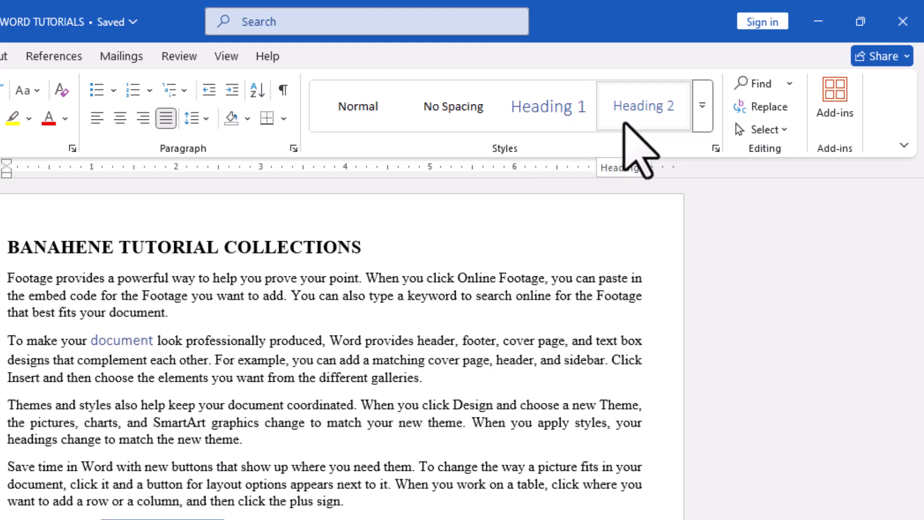
{"action": "left_click", "coordinate": [625, 124]}
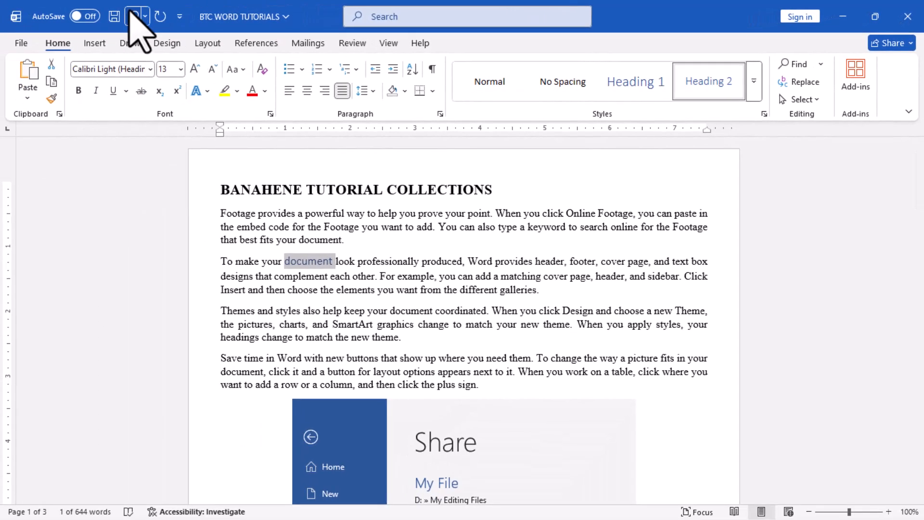
{"action": "left_click", "coordinate": [131, 17]}
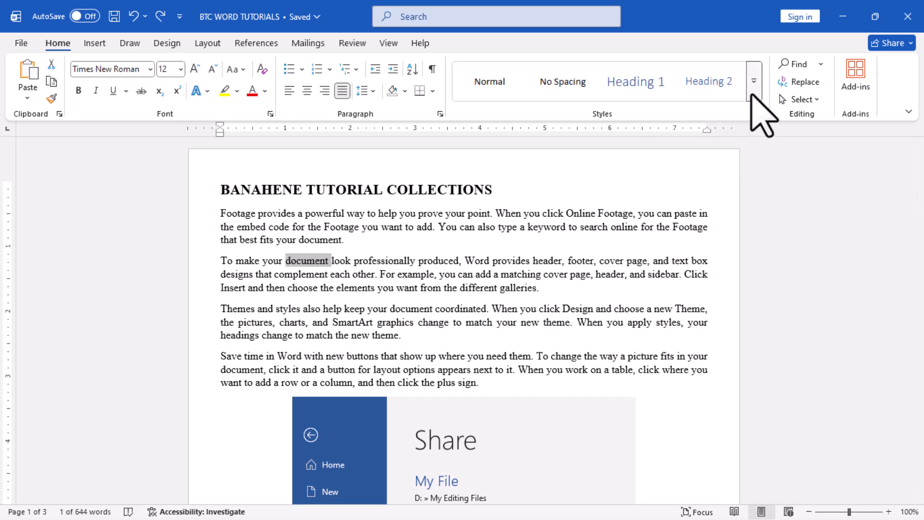
Apply the Title style to the paragraph beginning "Footage provides a powerful way".
{"action": "left_click", "coordinate": [753, 94]}
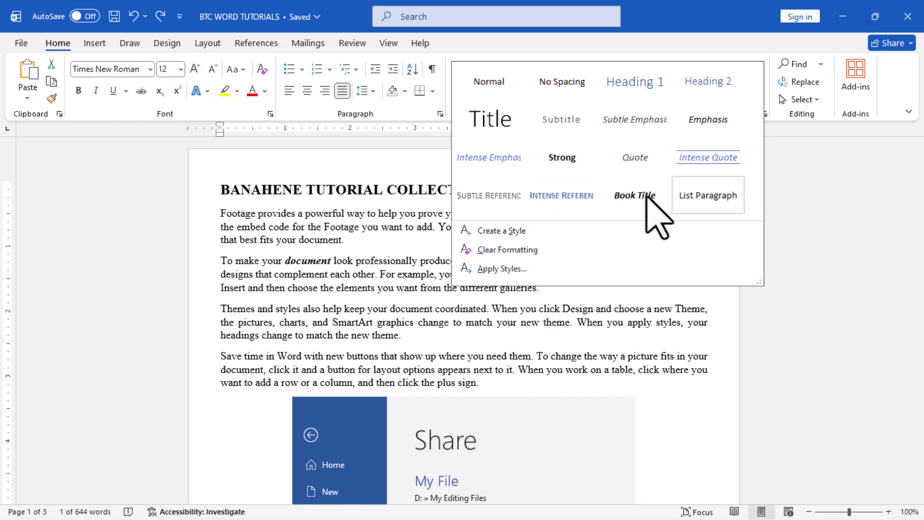
{"action": "left_click", "coordinate": [834, 228]}
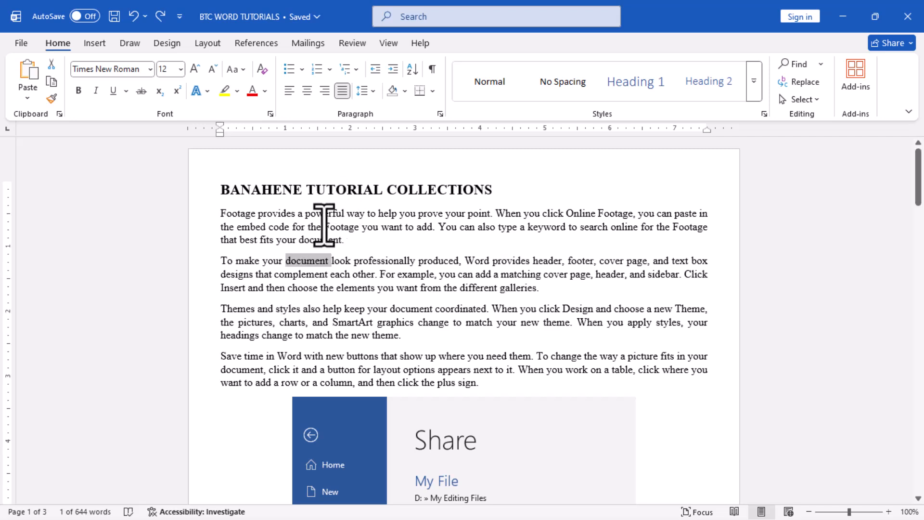
{"action": "triple_click", "coordinate": [345, 225]}
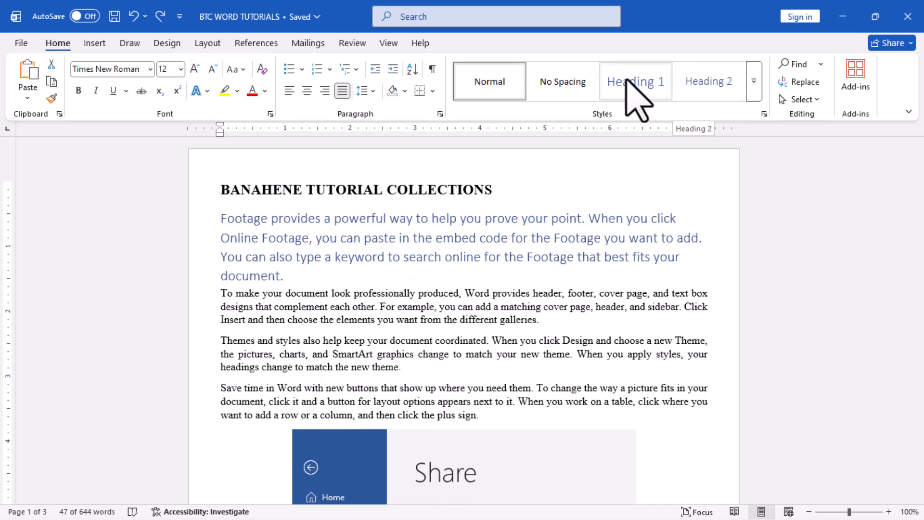
{"action": "left_click", "coordinate": [754, 81]}
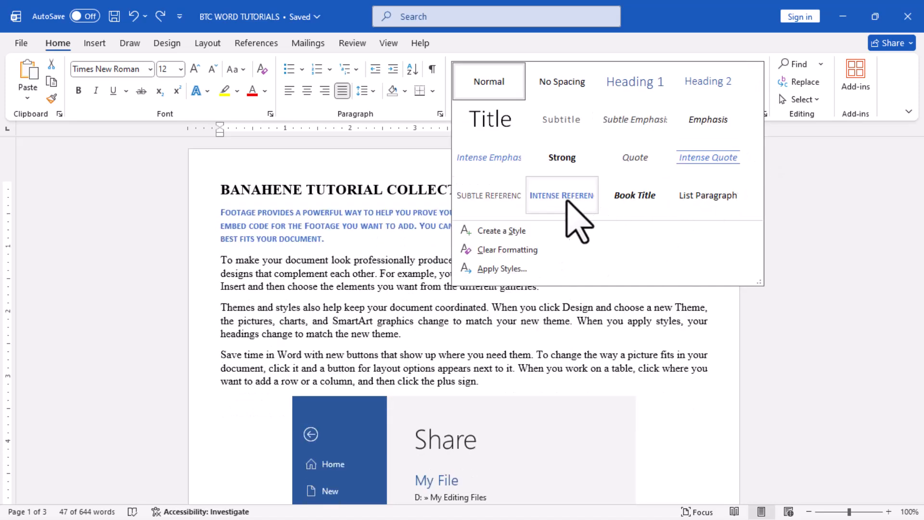
{"action": "left_click", "coordinate": [479, 124]}
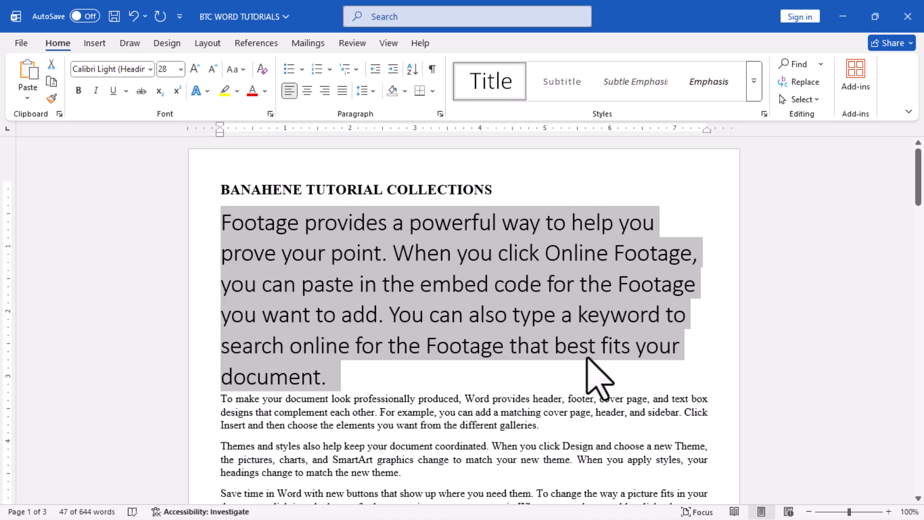
{"action": "scroll", "coordinate": [484, 399], "scroll_direction": "down", "scroll_amount": 1}
{"action": "scroll", "coordinate": [471, 400], "scroll_direction": "down", "scroll_amount": 4}
{"action": "scroll", "coordinate": [470, 400], "scroll_direction": "up", "scroll_amount": 5}
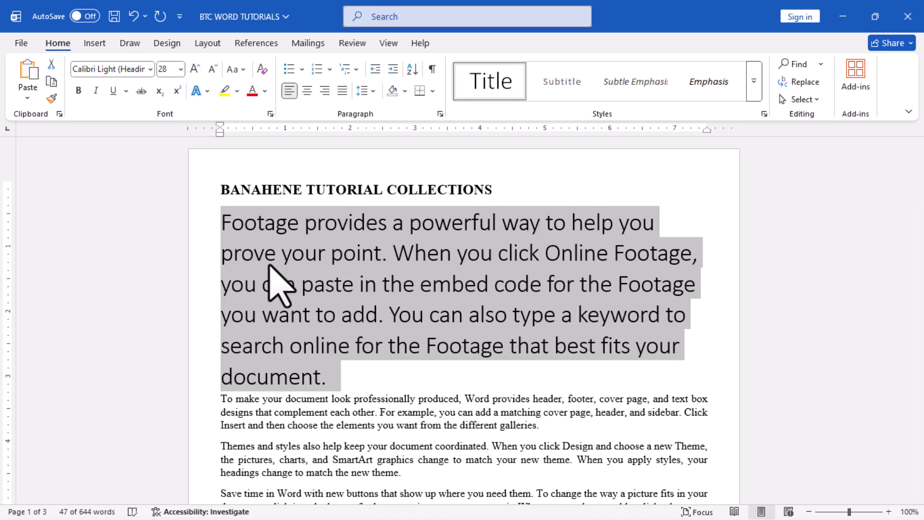
Preview the available styles on the document's bold heading line without applying any of them.
{"action": "left_click", "coordinate": [221, 194]}
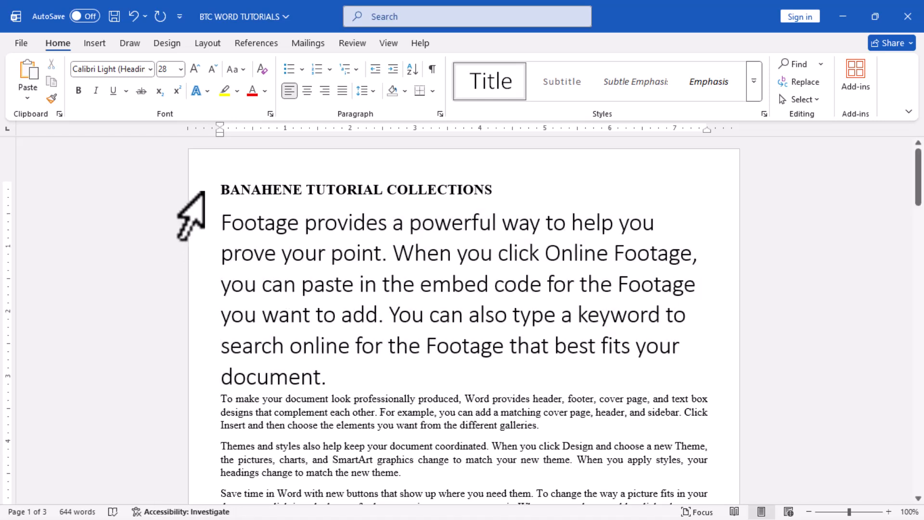
{"action": "left_click", "coordinate": [202, 195]}
{"action": "left_click", "coordinate": [754, 83]}
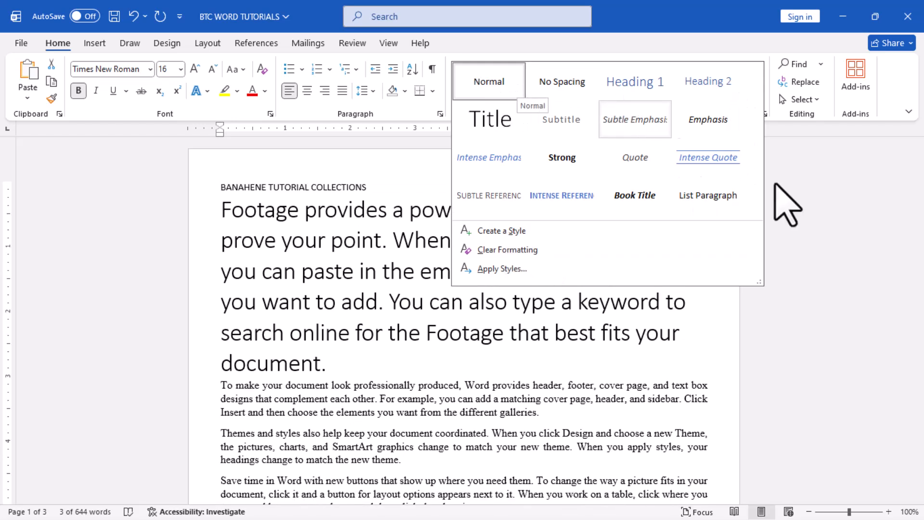
{"action": "left_click", "coordinate": [857, 238]}
{"action": "left_click", "coordinate": [342, 318]}
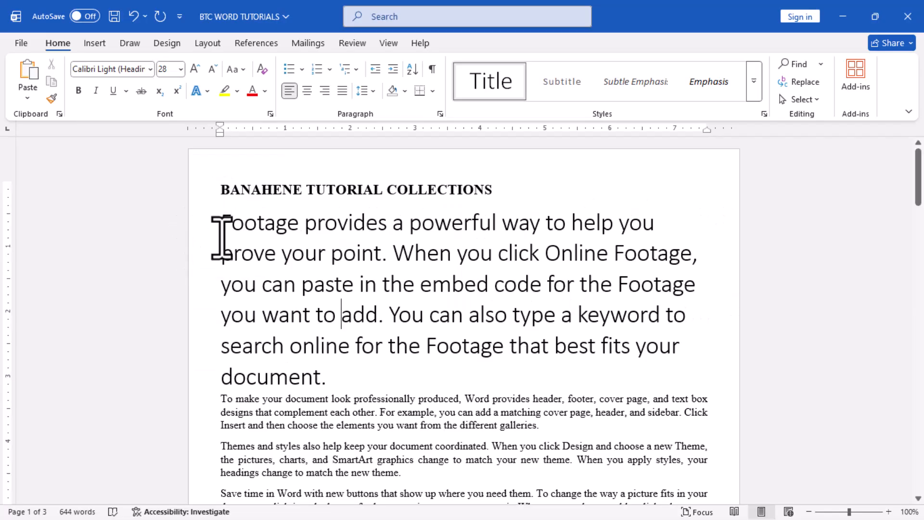
Modify the Title style to use the Aptos Display font at 24 pt.
{"action": "triple_click", "coordinate": [265, 252]}
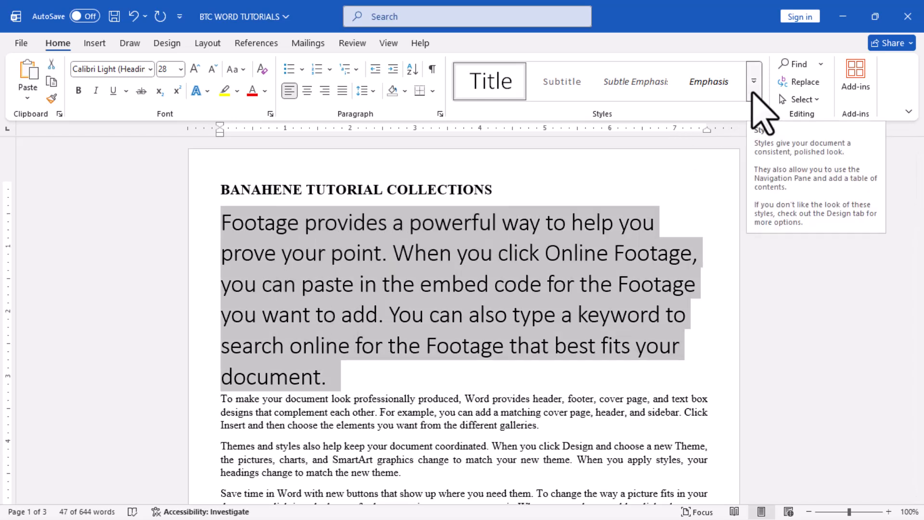
{"action": "left_click", "coordinate": [754, 81]}
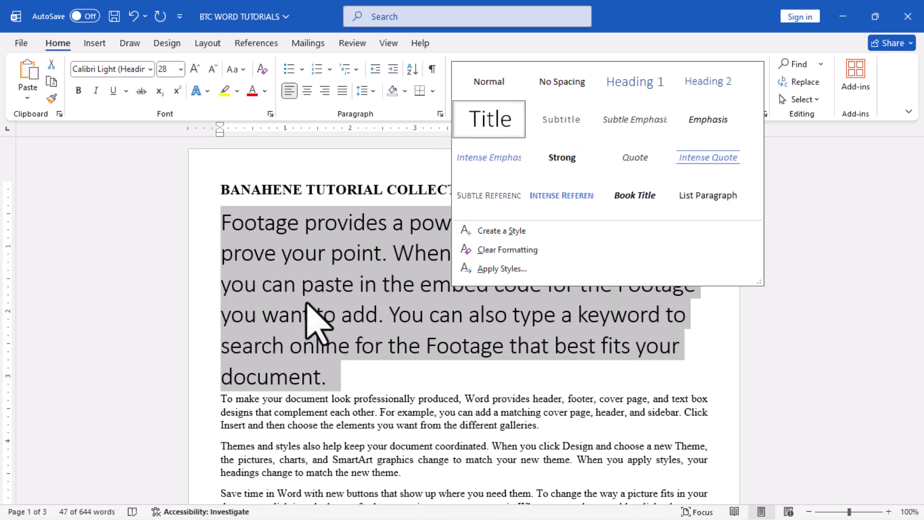
{"action": "right_click", "coordinate": [485, 117]}
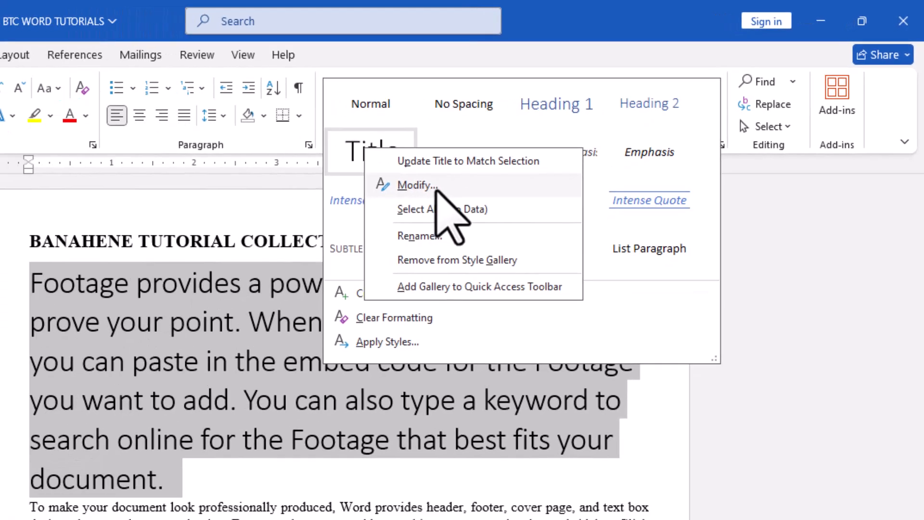
{"action": "left_click", "coordinate": [334, 215]}
{"action": "left_click_drag", "start_coordinate": [516, 155], "coordinate": [542, 120]}
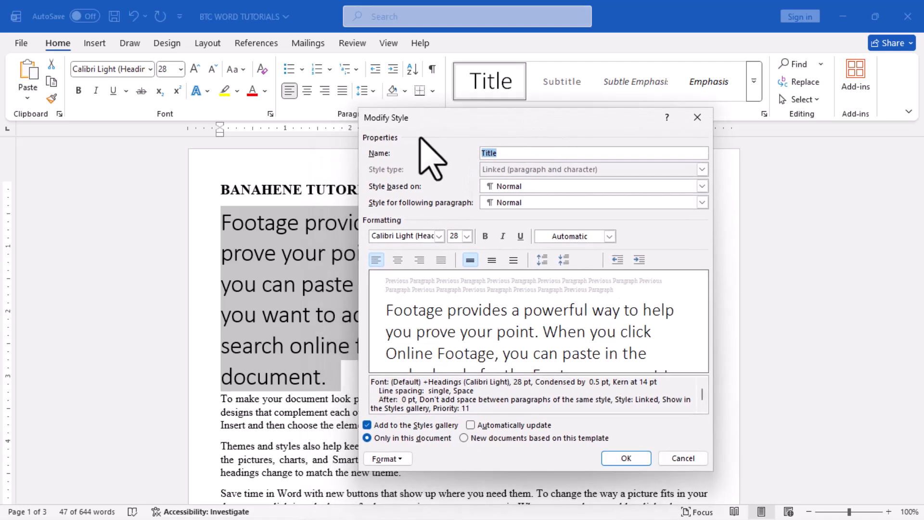
{"action": "left_click_drag", "start_coordinate": [468, 126], "coordinate": [502, 111]}
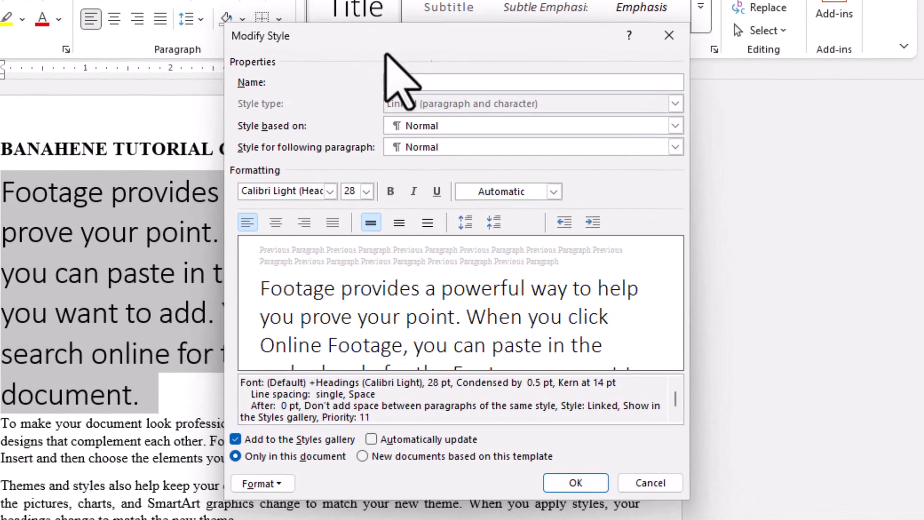
{"action": "left_click", "coordinate": [330, 191]}
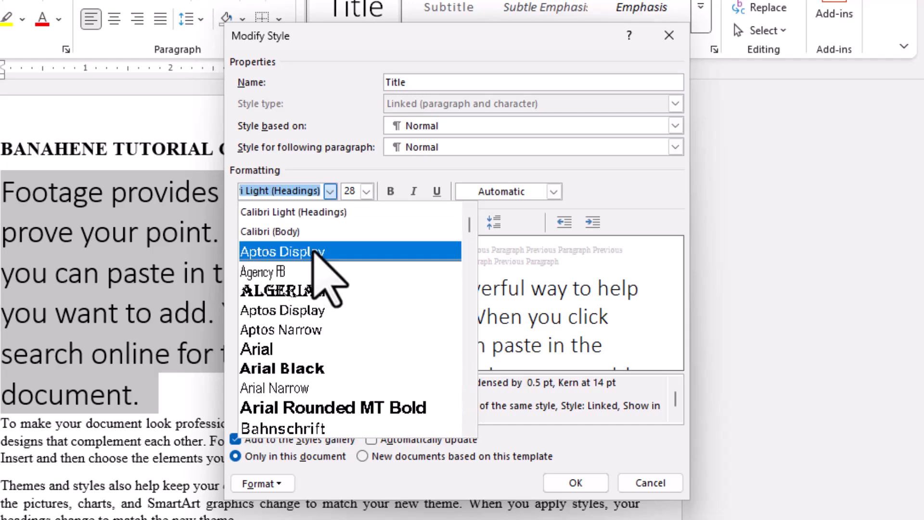
{"action": "left_click", "coordinate": [315, 251]}
{"action": "left_click", "coordinate": [366, 192]}
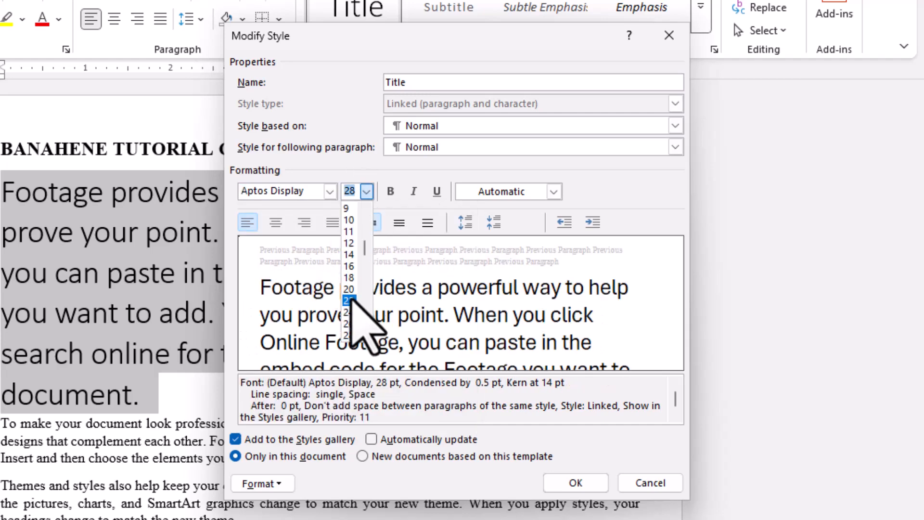
{"action": "left_click", "coordinate": [350, 310]}
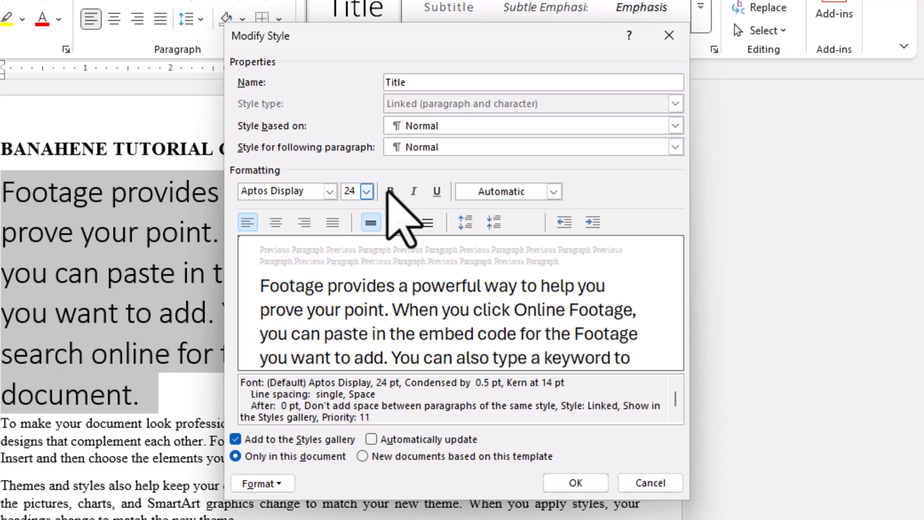
Set the Title style's font color to Dark Red, save the style and apply it to the selected "Footage" paragraph.
{"action": "left_click", "coordinate": [554, 192]}
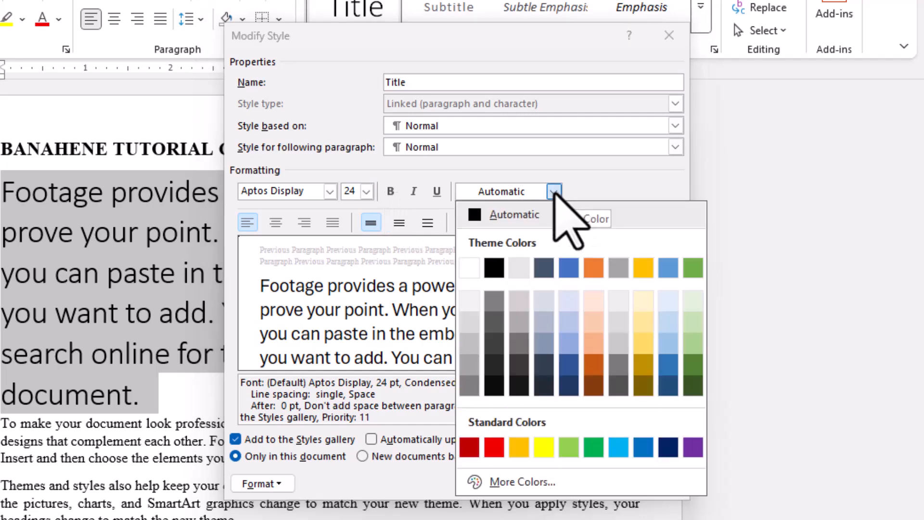
{"action": "left_click", "coordinate": [470, 447]}
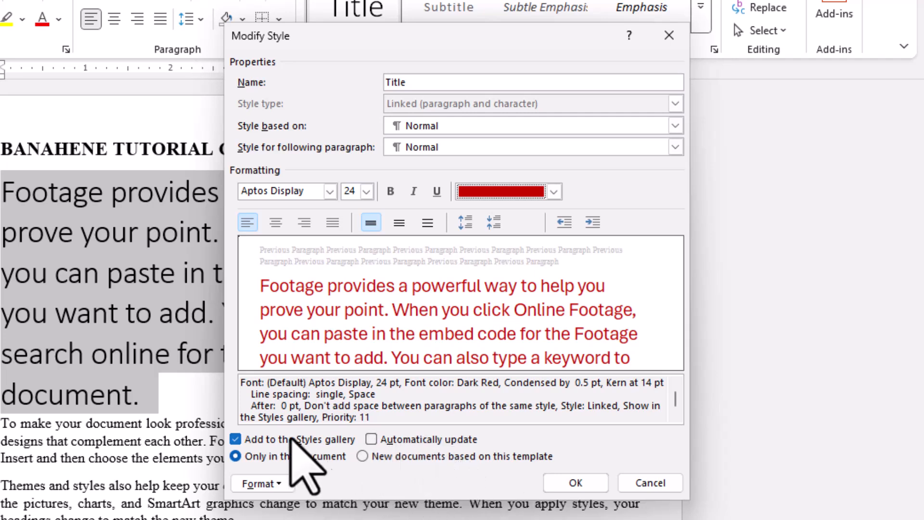
{"action": "left_click", "coordinate": [284, 483]}
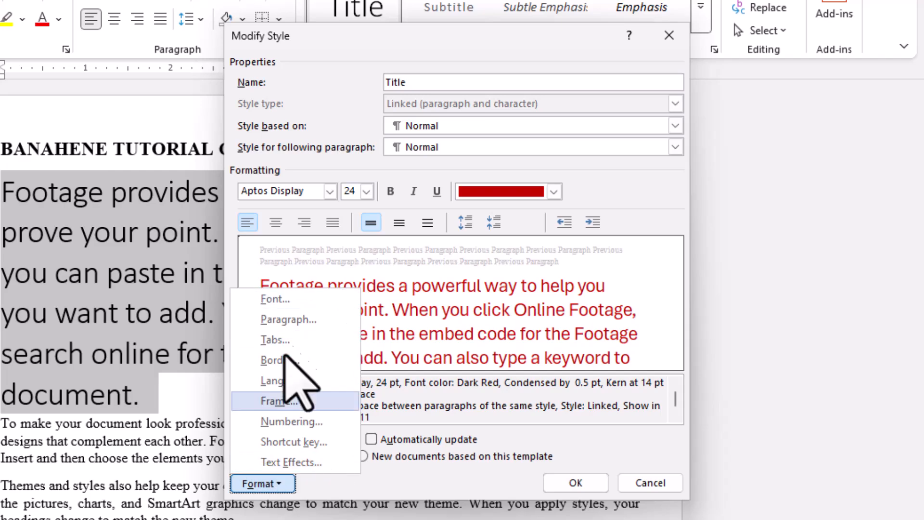
{"action": "left_click", "coordinate": [591, 487]}
{"action": "left_click", "coordinate": [591, 483]}
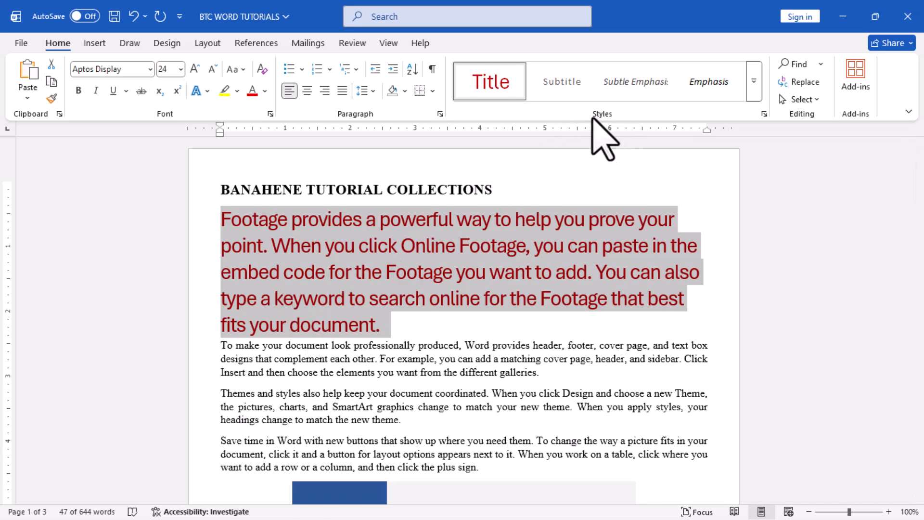
{"action": "left_click", "coordinate": [473, 82]}
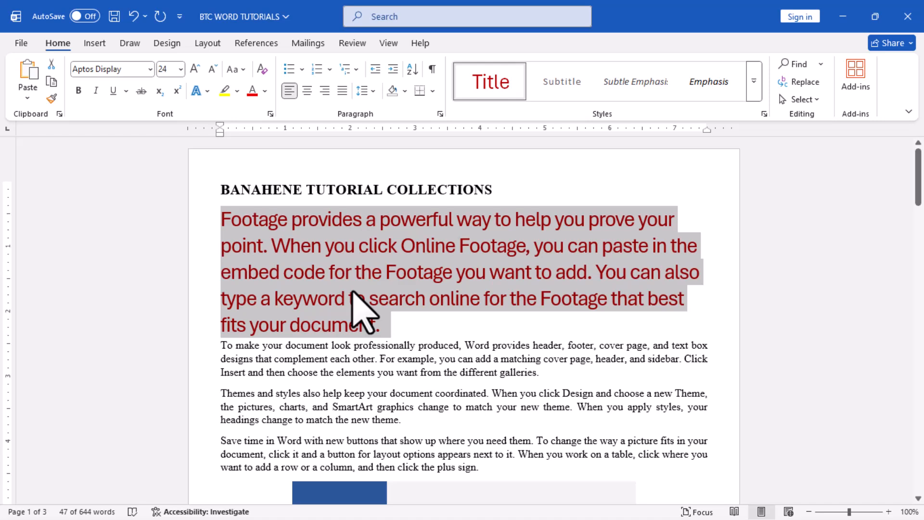
Undo the Title style modification and its application to the "Footage" paragraph.
{"action": "left_click", "coordinate": [134, 17]}
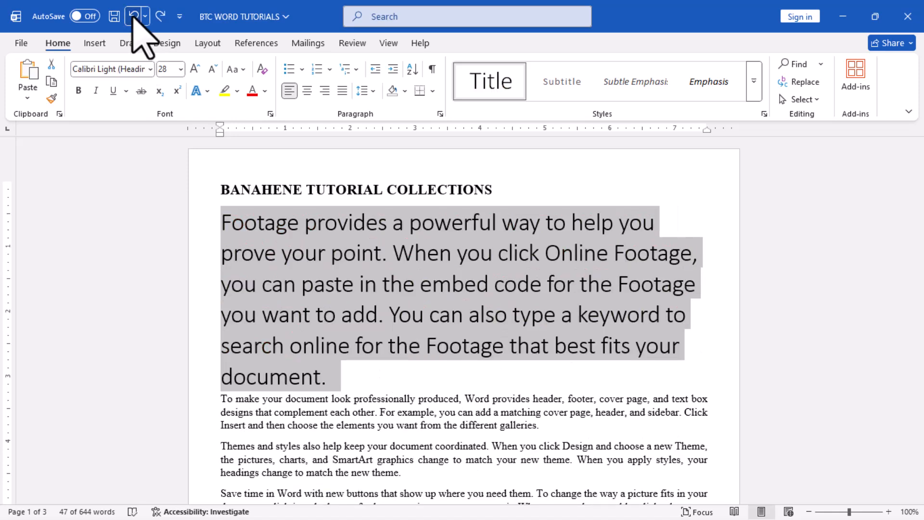
{"action": "left_click", "coordinate": [134, 17]}
{"action": "left_click", "coordinate": [362, 227]}
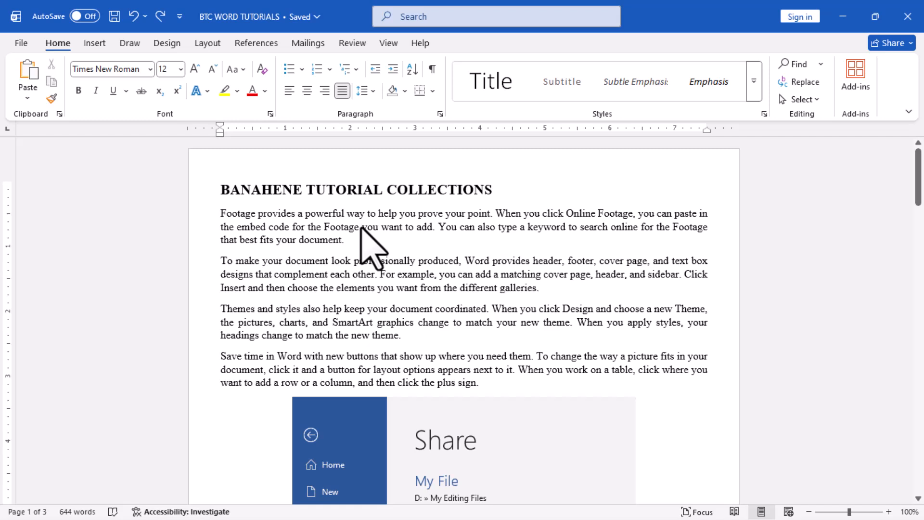
{"action": "left_click", "coordinate": [754, 80]}
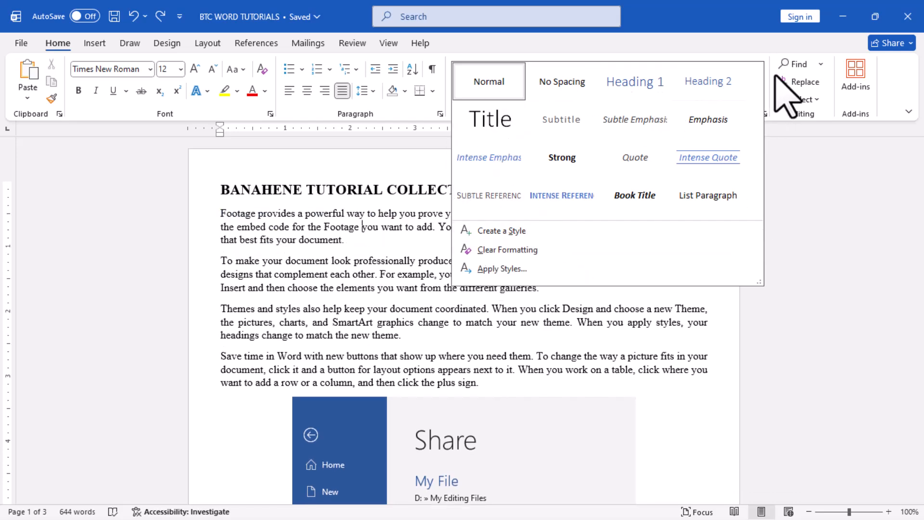
{"action": "left_click", "coordinate": [798, 154]}
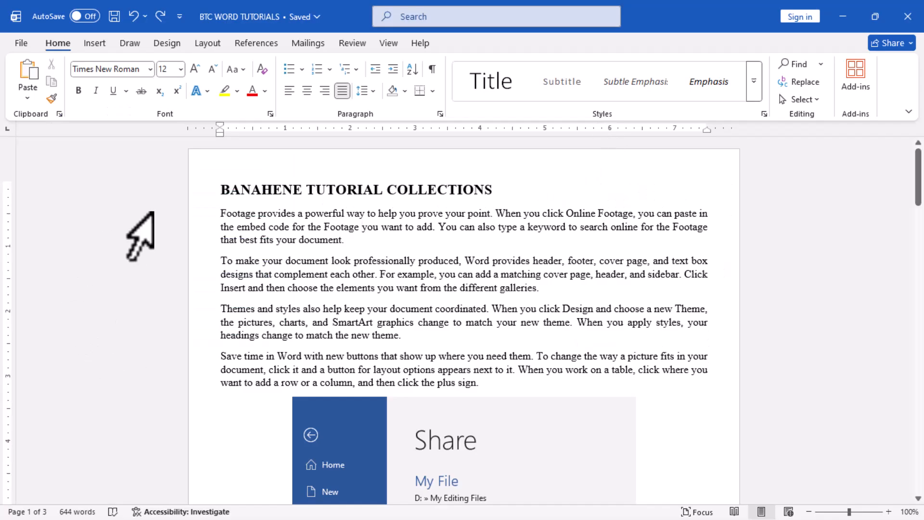
Apply the Heading 1 style to the heading line "BANAHENE TUTORIAL COLLECTIONS".
{"action": "left_click", "coordinate": [202, 194]}
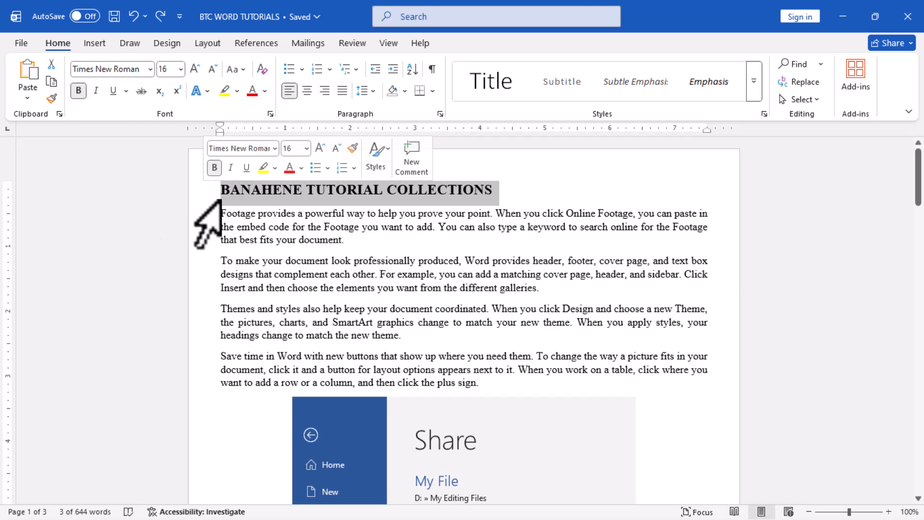
{"action": "left_click", "coordinate": [754, 87]}
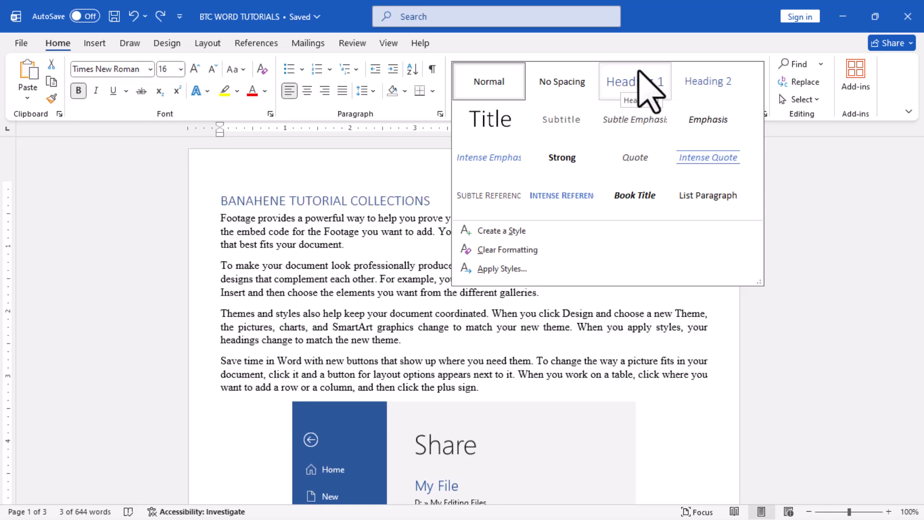
{"action": "left_click", "coordinate": [646, 81]}
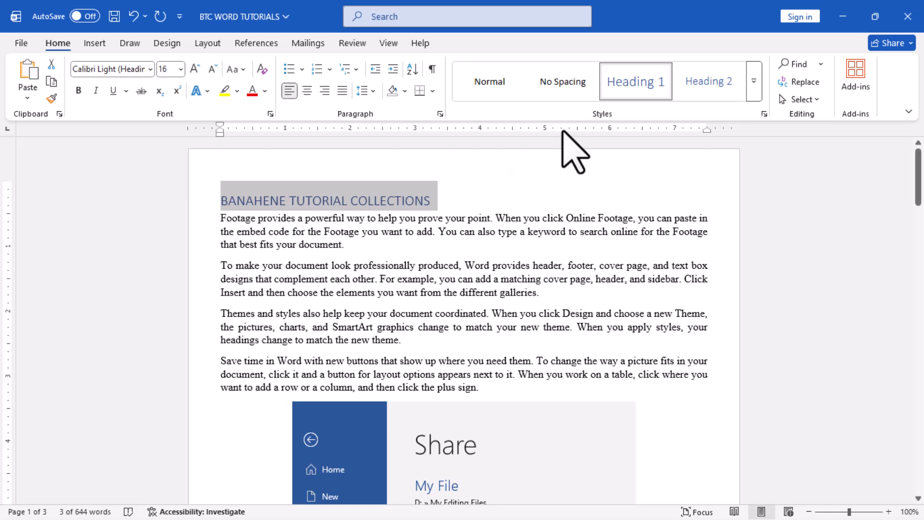
Modify the Heading 1 style to Times New Roman, 18 pt, bold, with the black Text 1 font color, and save it.
{"action": "right_click", "coordinate": [629, 83]}
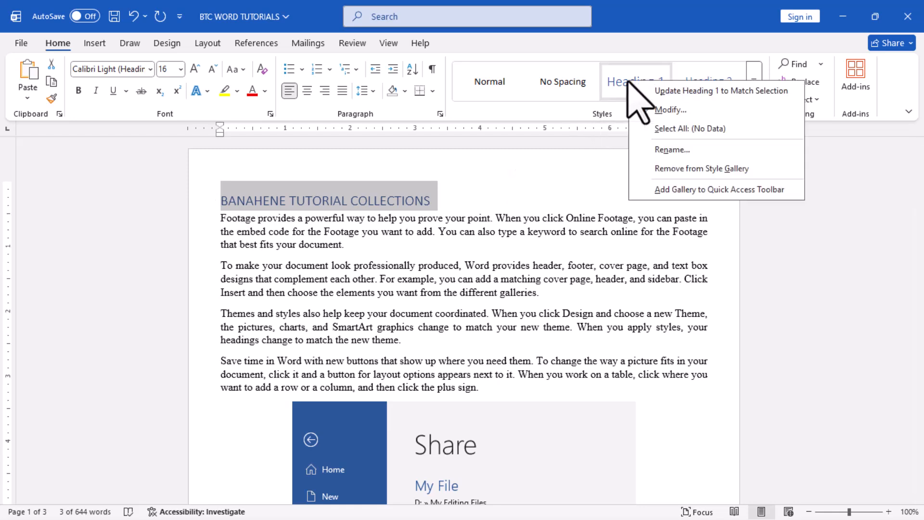
{"action": "left_click", "coordinate": [671, 109]}
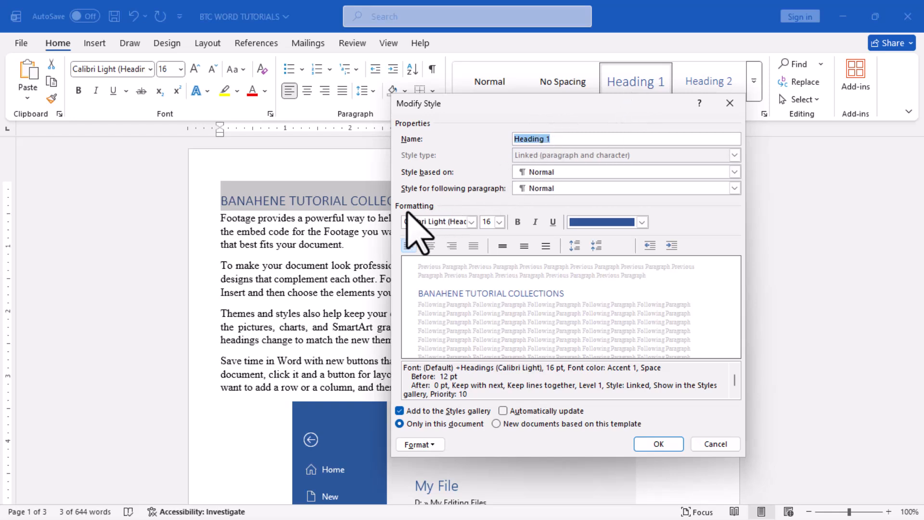
{"action": "left_click", "coordinate": [472, 222]}
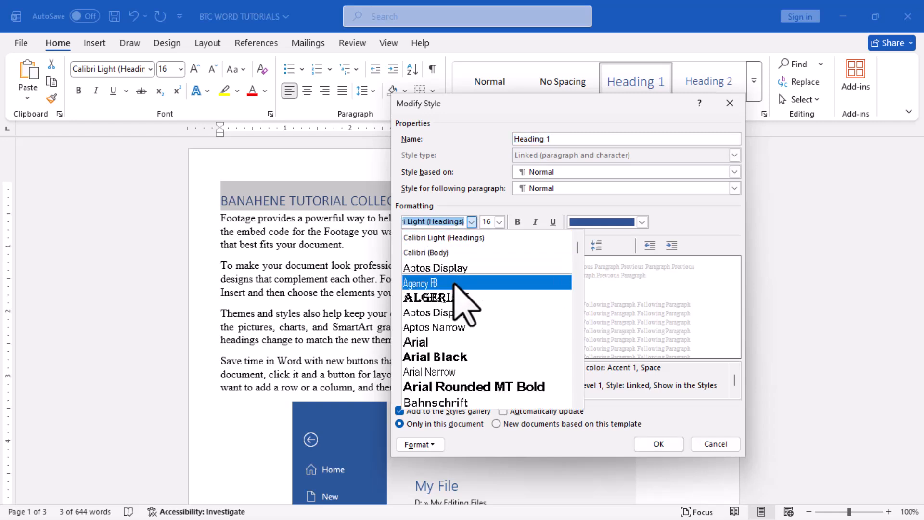
{"action": "left_click", "coordinate": [495, 271]}
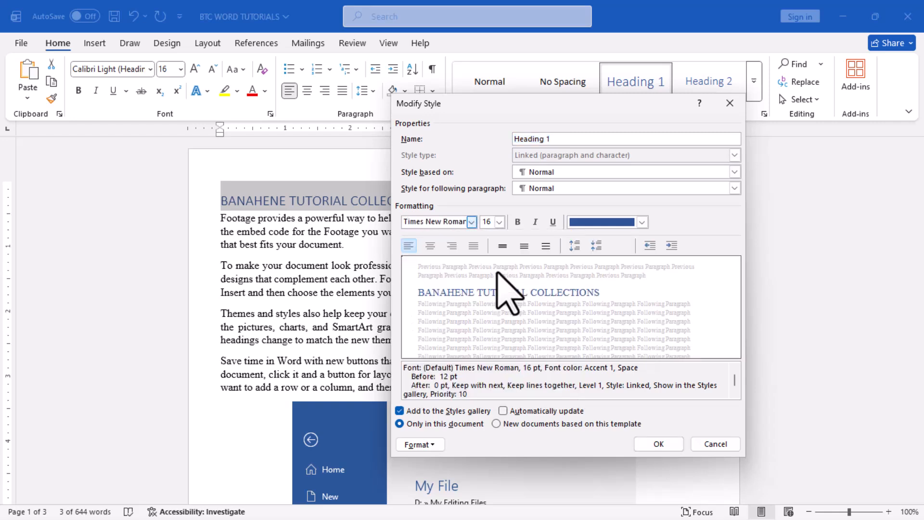
{"action": "left_click", "coordinate": [500, 222]}
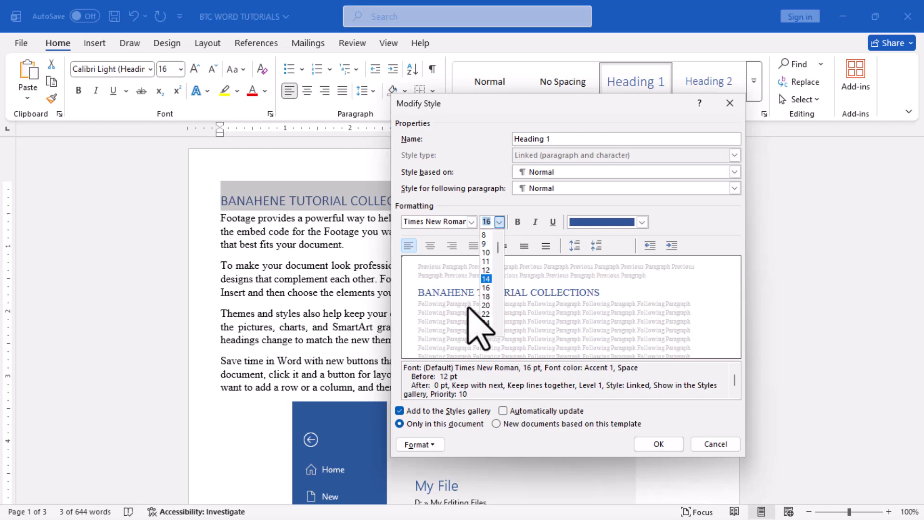
{"action": "left_click", "coordinate": [487, 297]}
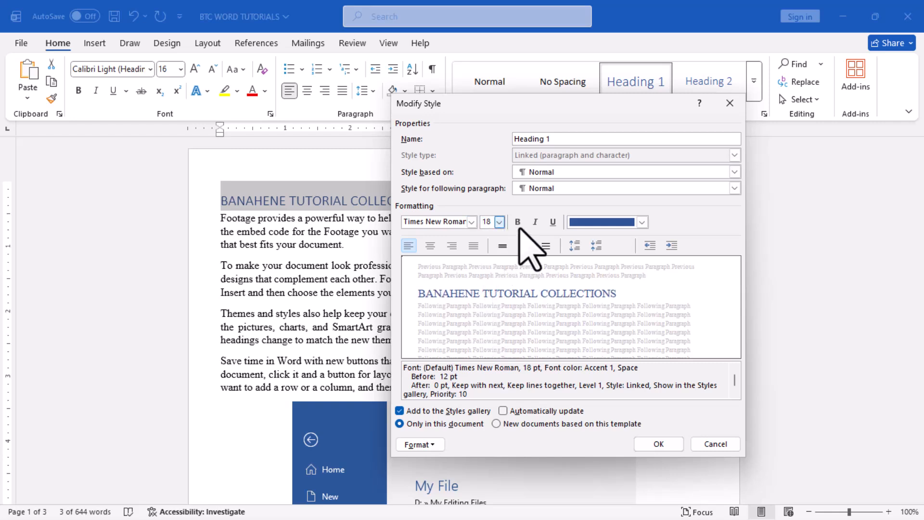
{"action": "left_click", "coordinate": [518, 222]}
{"action": "left_click", "coordinate": [642, 222]}
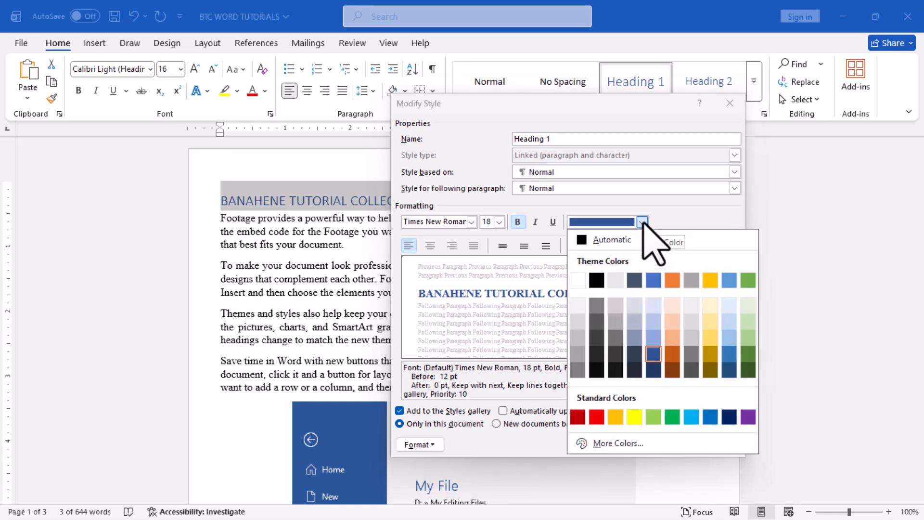
{"action": "left_click", "coordinate": [597, 280]}
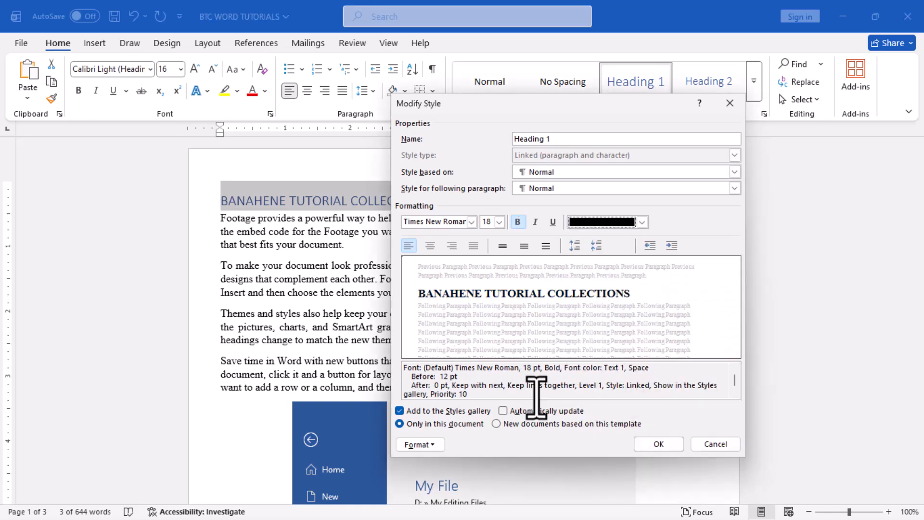
{"action": "left_click", "coordinate": [654, 444]}
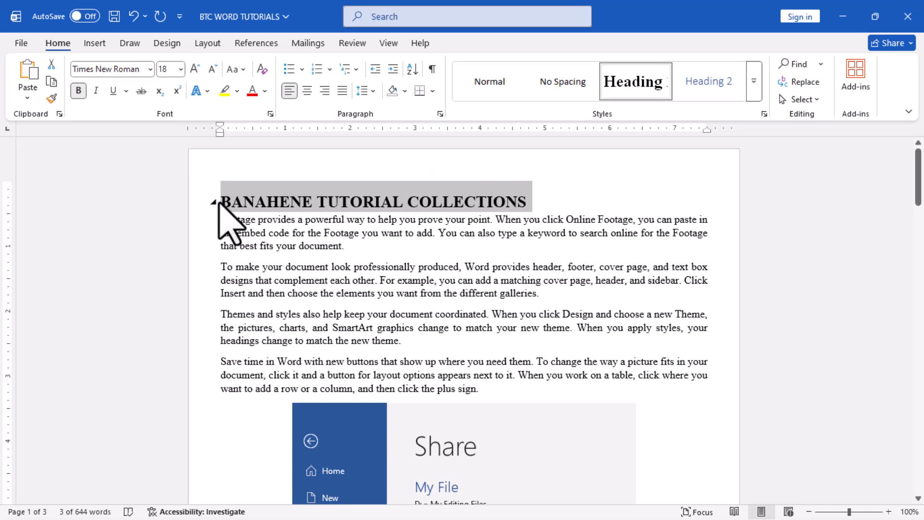
Update the Heading 1 style to match the selected "BANAHENE TUTORIAL COLLECTIONS" line.
{"action": "right_click", "coordinate": [645, 94]}
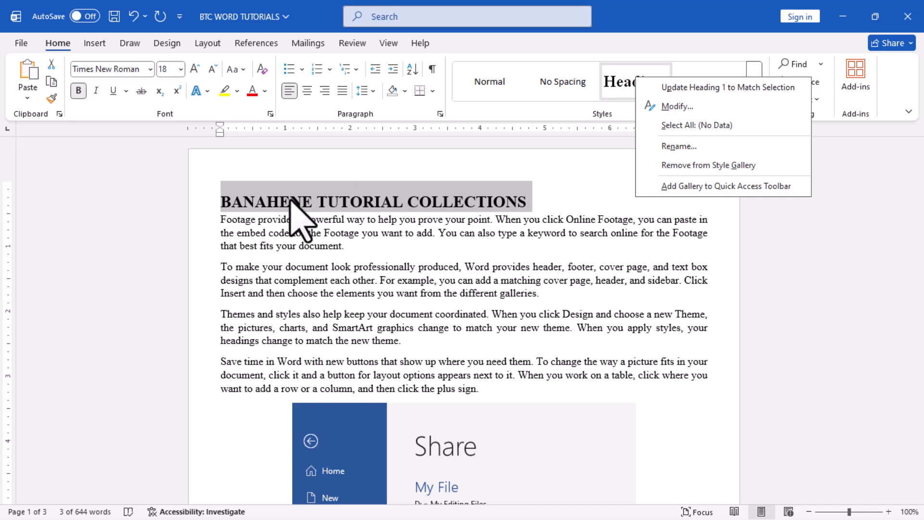
{"action": "left_click", "coordinate": [722, 91]}
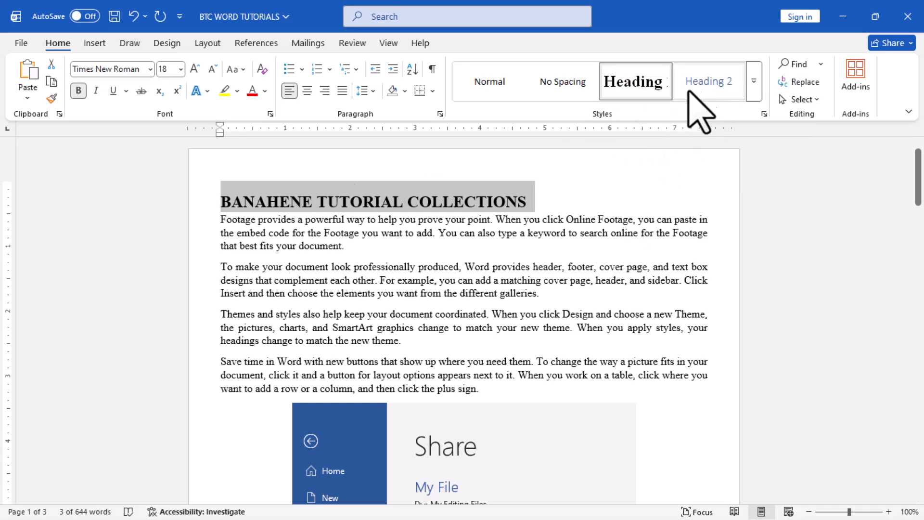
Try updating the Heading 2 style to match the selected heading line and applying it, and undo the change.
{"action": "right_click", "coordinate": [708, 81]}
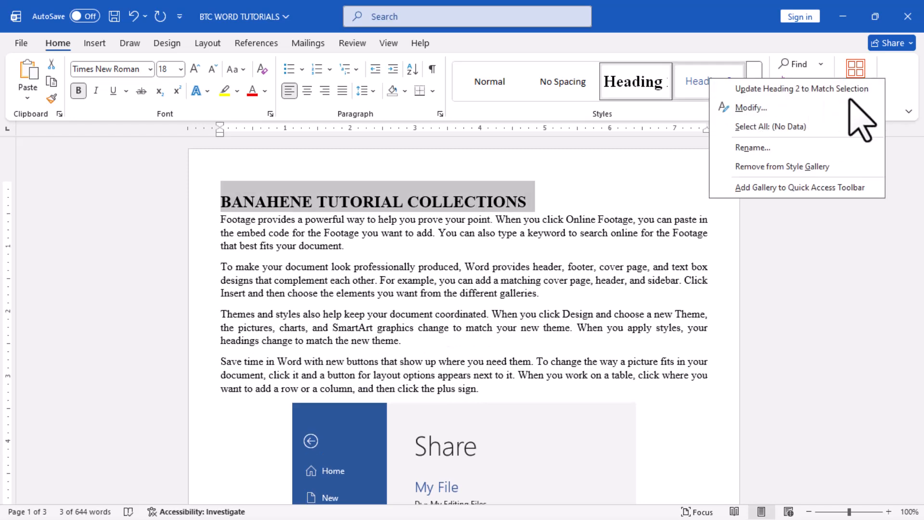
{"action": "left_click", "coordinate": [773, 89]}
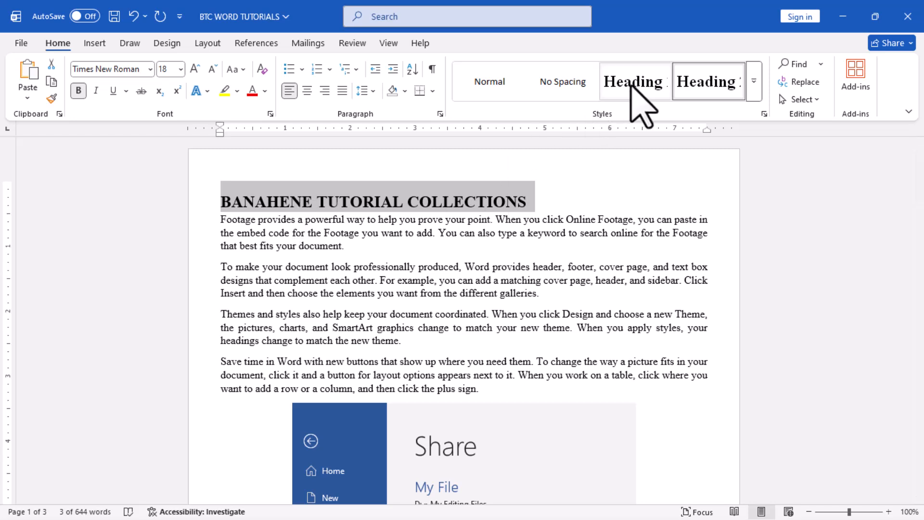
{"action": "left_click", "coordinate": [708, 81]}
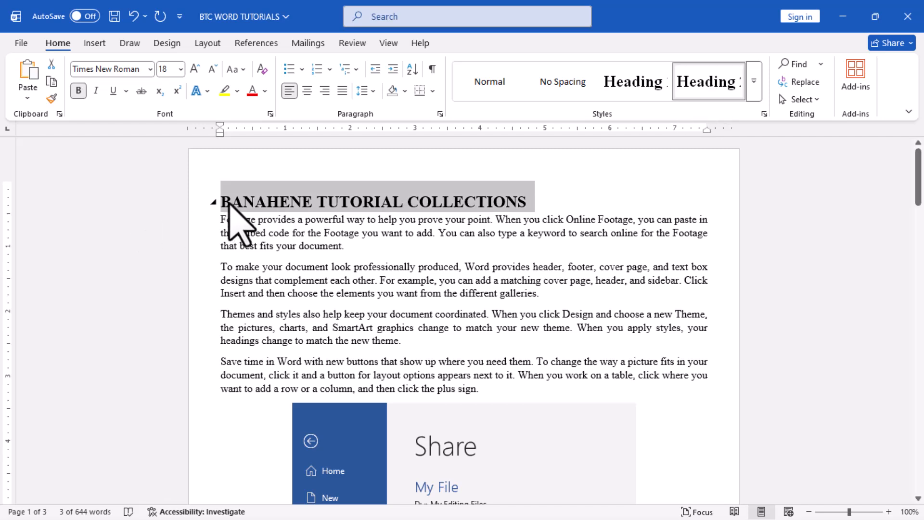
{"action": "left_click", "coordinate": [133, 17]}
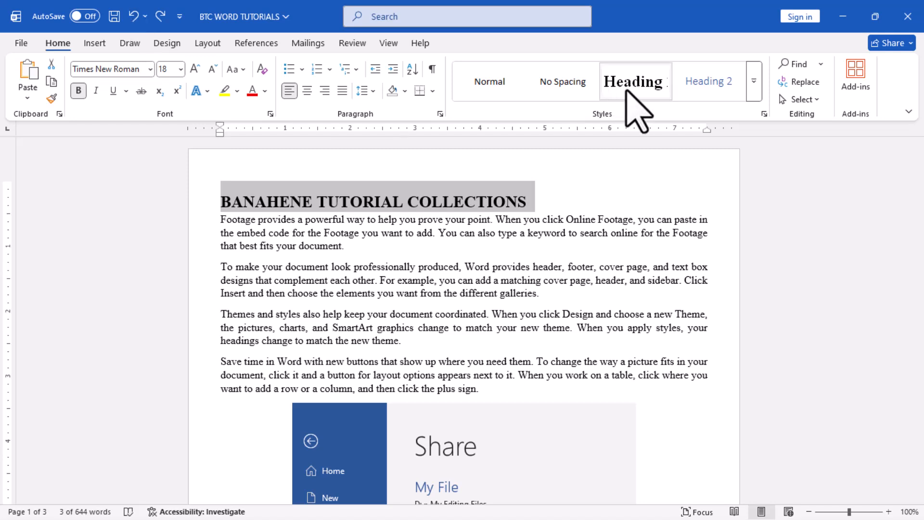
Deselect the heading line and display the Navigation pane.
{"action": "left_click", "coordinate": [608, 230]}
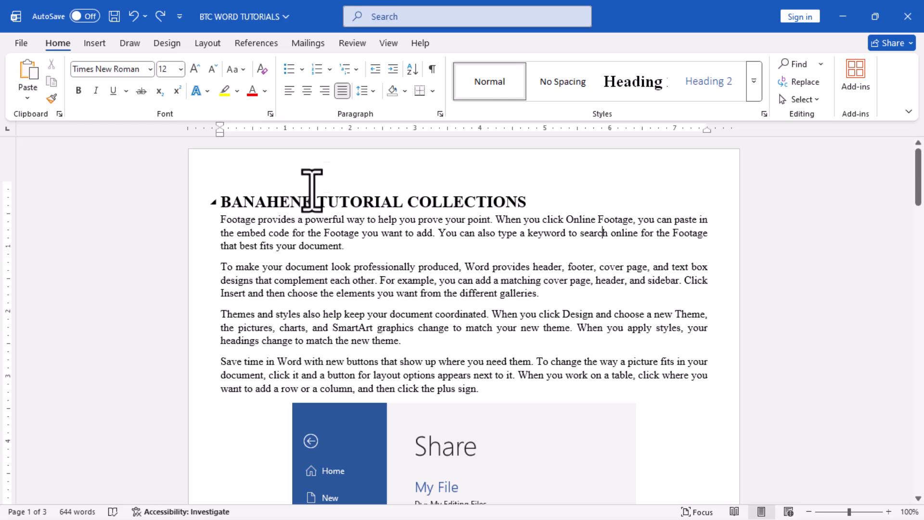
{"action": "left_click", "coordinate": [382, 44]}
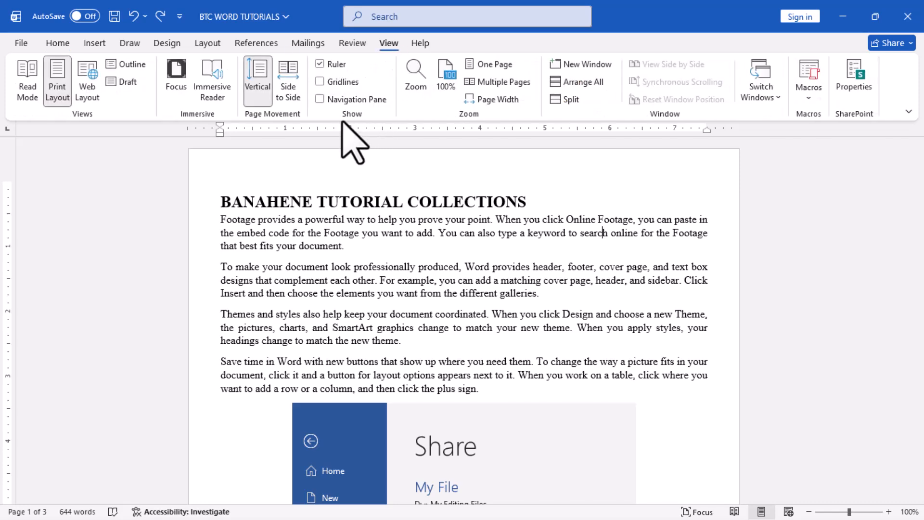
{"action": "left_click", "coordinate": [332, 101]}
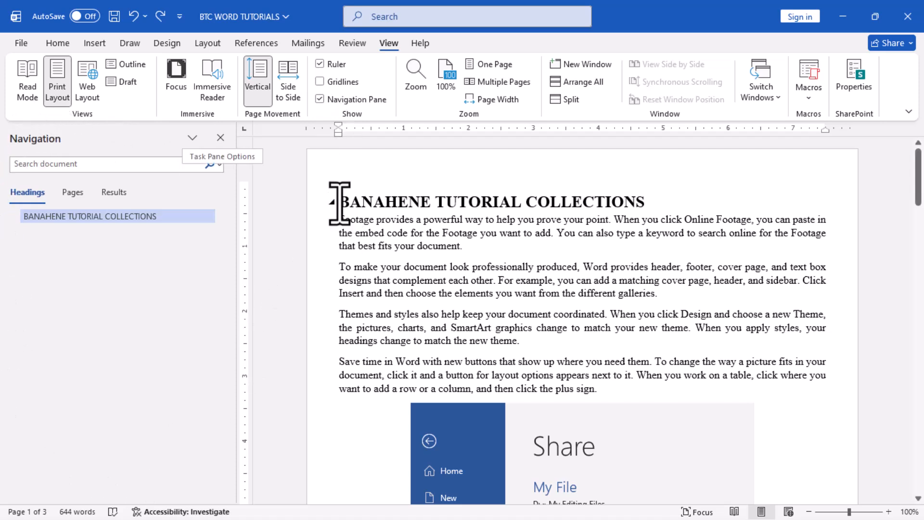
Look through the Navigation pane's Pages, Results and Headings views, and jump from the document's end to the "BANAHENE TUTORIAL COLLECTIONS" heading.
{"action": "left_click", "coordinate": [72, 193]}
{"action": "left_click", "coordinate": [112, 193]}
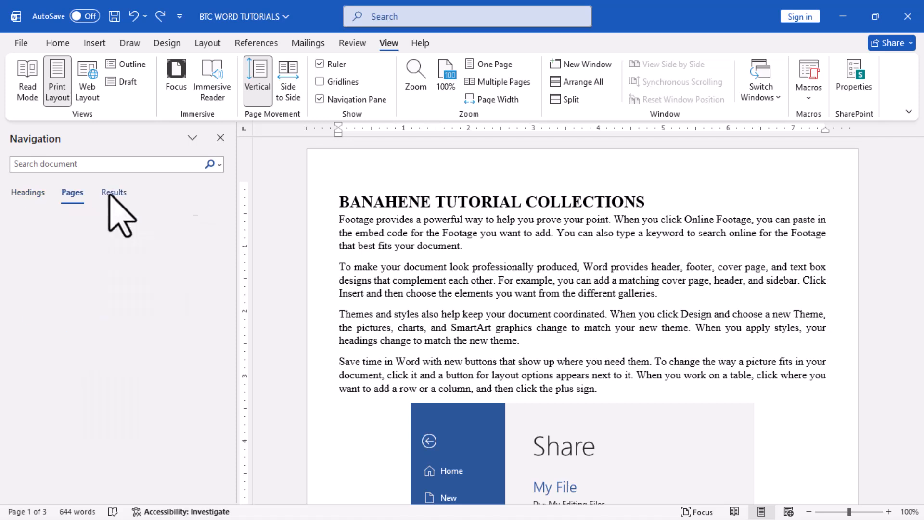
{"action": "left_click", "coordinate": [26, 193]}
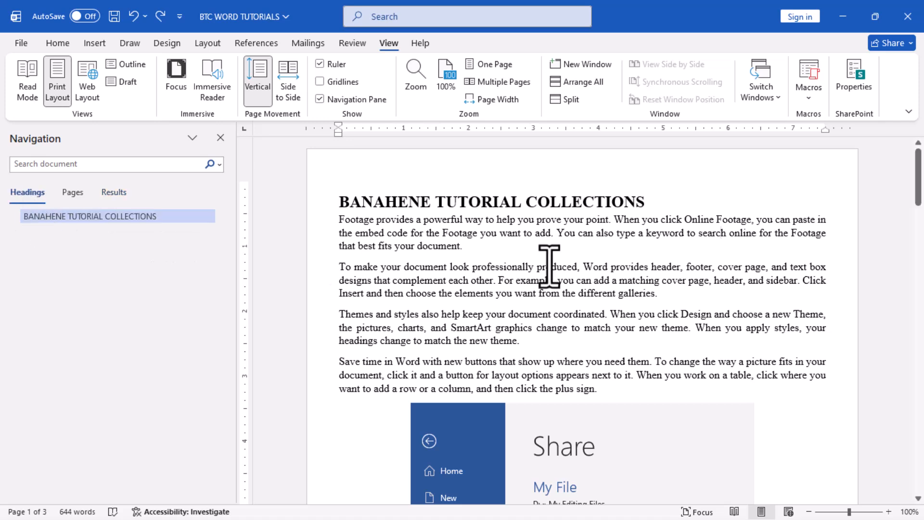
{"action": "left_click_drag", "start_coordinate": [920, 203], "coordinate": [910, 484]}
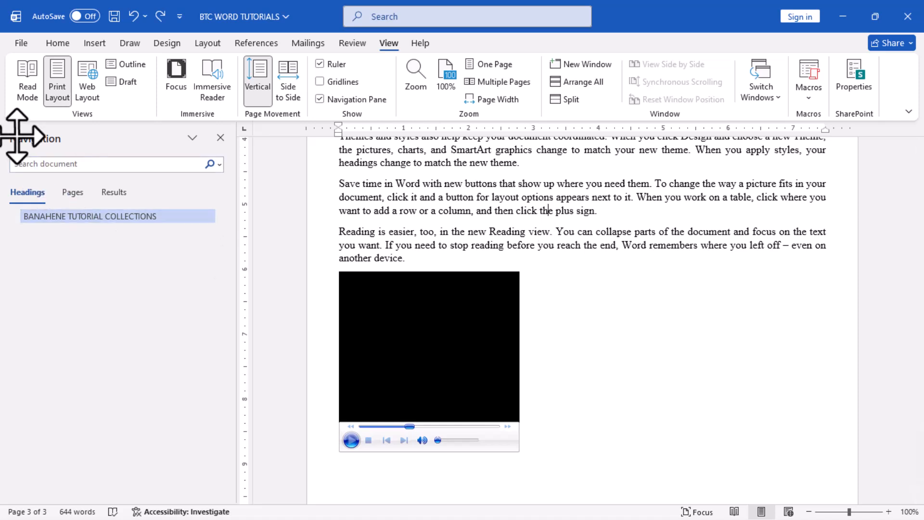
{"action": "left_click", "coordinate": [107, 217]}
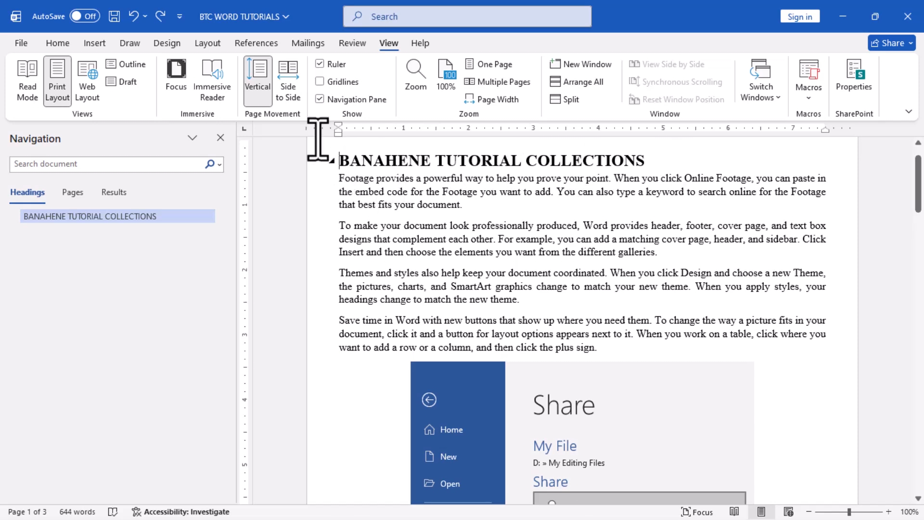
Apply the Heading 1 style to the "INTRODUCTION" line on page 2.
{"action": "left_click", "coordinate": [58, 43]}
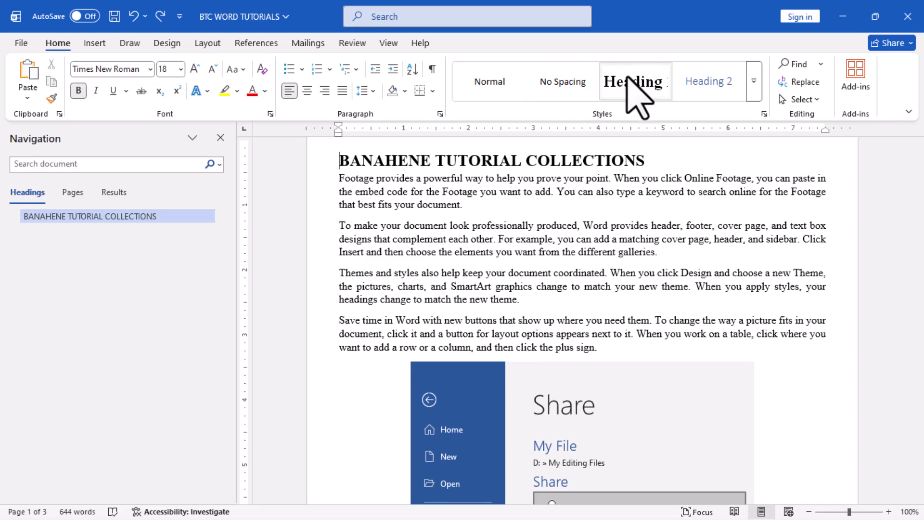
{"action": "scroll", "coordinate": [547, 284], "scroll_direction": "down", "scroll_amount": 10}
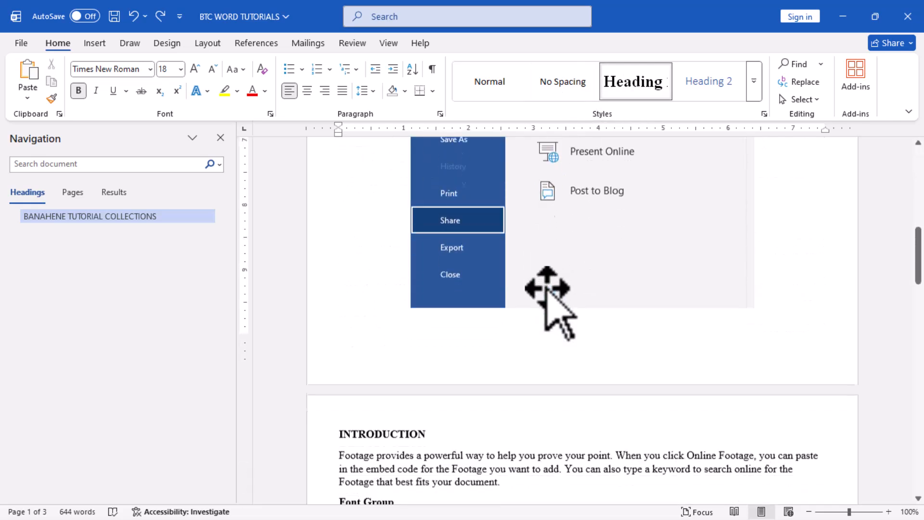
{"action": "scroll", "coordinate": [419, 353], "scroll_direction": "down", "scroll_amount": 1}
{"action": "left_click", "coordinate": [315, 320]}
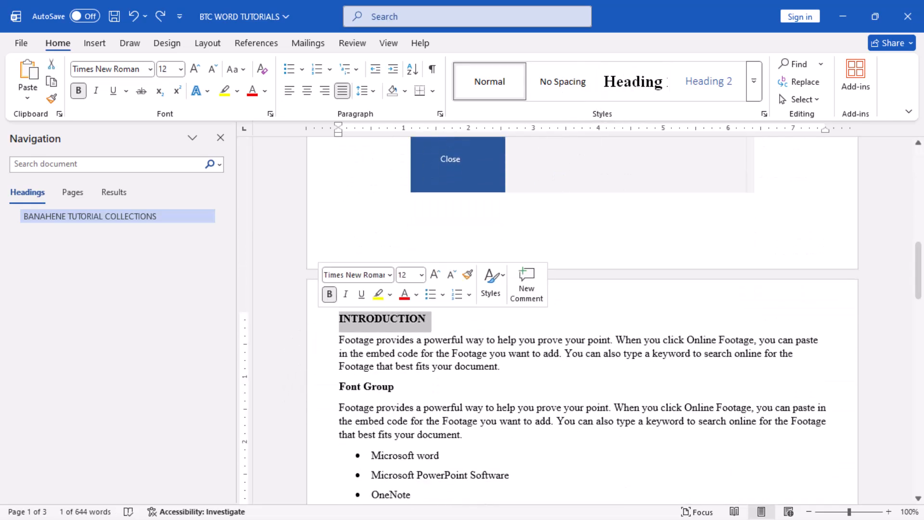
{"action": "left_click", "coordinate": [625, 93]}
Apply the Heading 2 style to the "Font Group" line below the introduction paragraph.
{"action": "scroll", "coordinate": [568, 318], "scroll_direction": "down", "scroll_amount": 1}
{"action": "scroll", "coordinate": [568, 318], "scroll_direction": "down", "scroll_amount": 3}
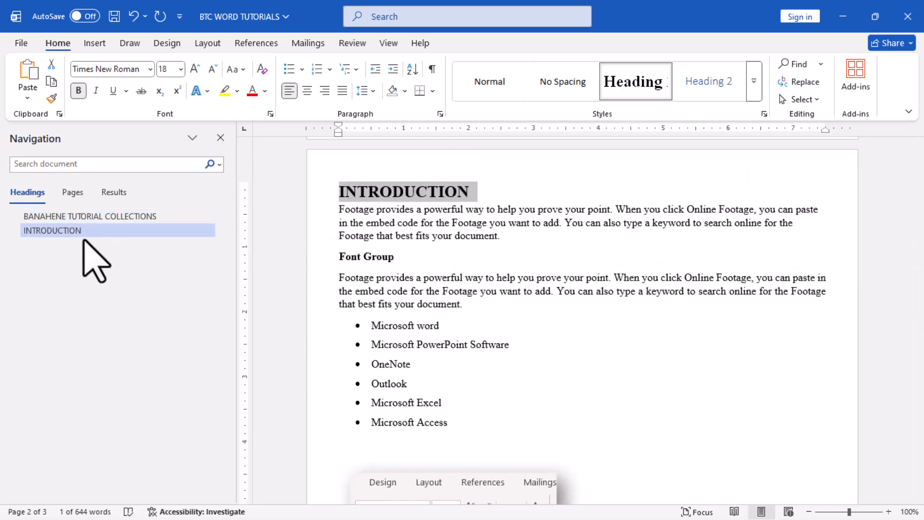
{"action": "scroll", "coordinate": [421, 294], "scroll_direction": "down", "scroll_amount": 5}
{"action": "scroll", "coordinate": [421, 296], "scroll_direction": "up", "scroll_amount": 2}
{"action": "scroll", "coordinate": [421, 298], "scroll_direction": "up", "scroll_amount": 2}
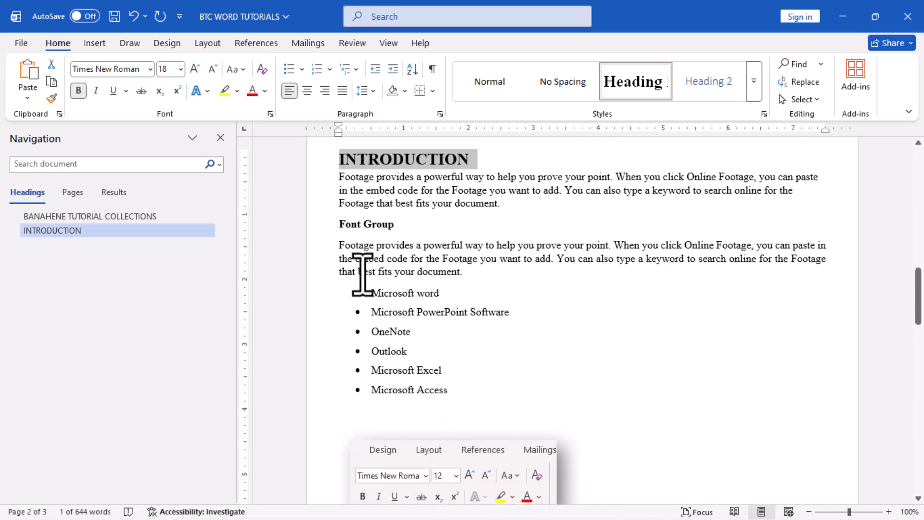
{"action": "left_click", "coordinate": [323, 231]}
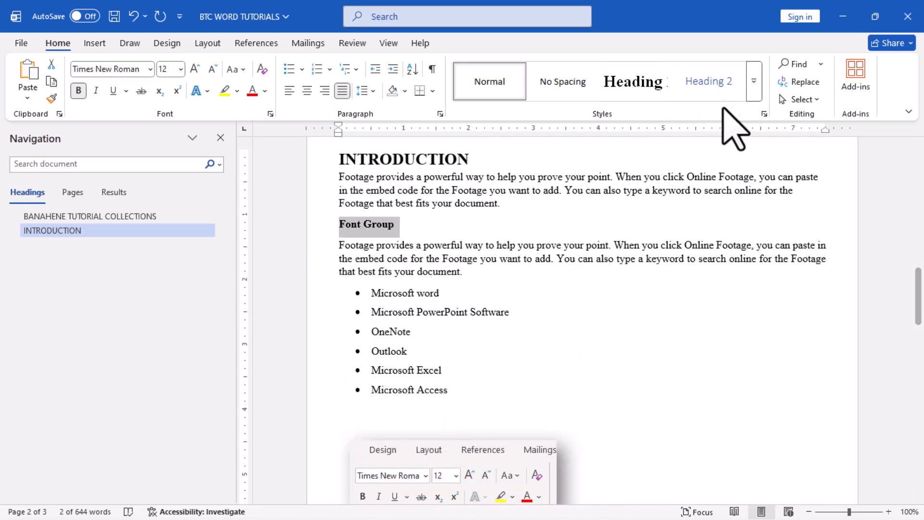
{"action": "left_click", "coordinate": [714, 77]}
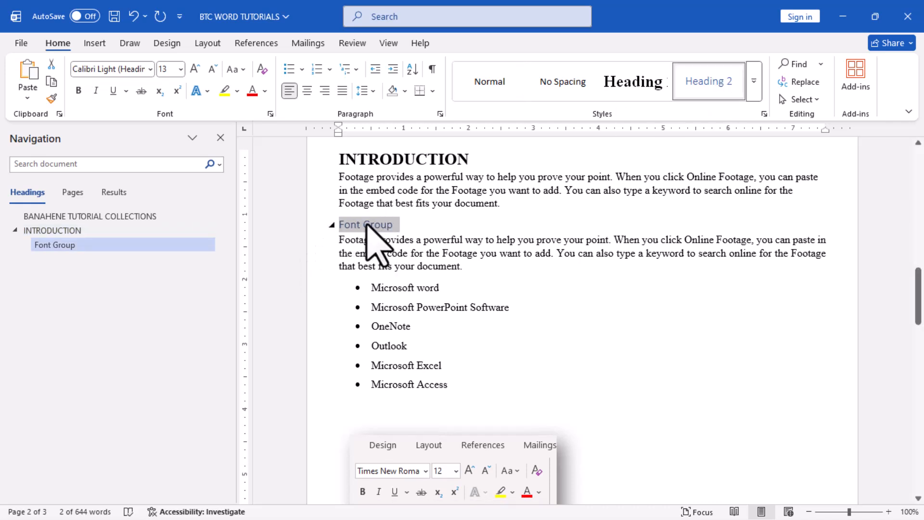
Modify the Heading 2 style to Times New Roman, 14 pt, bold, with black text colour.
{"action": "right_click", "coordinate": [729, 79]}
{"action": "left_click", "coordinate": [770, 106]}
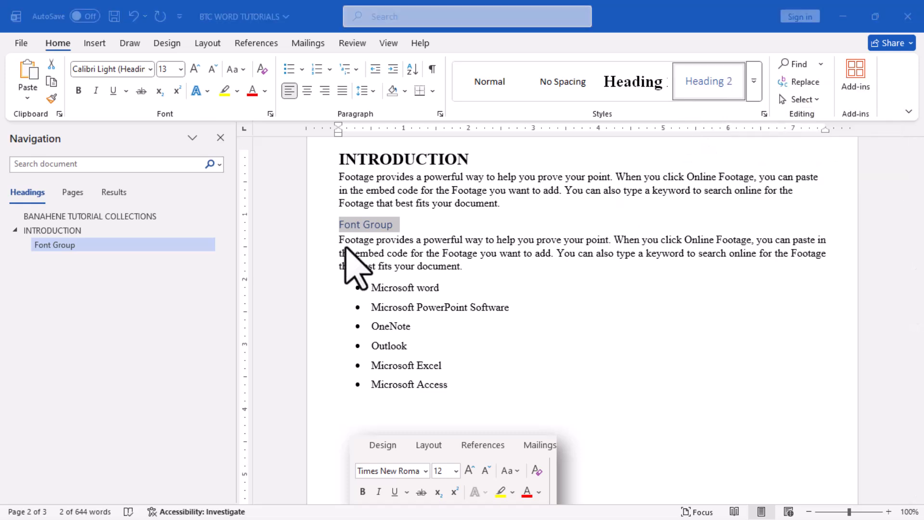
{"action": "left_click", "coordinate": [472, 222]}
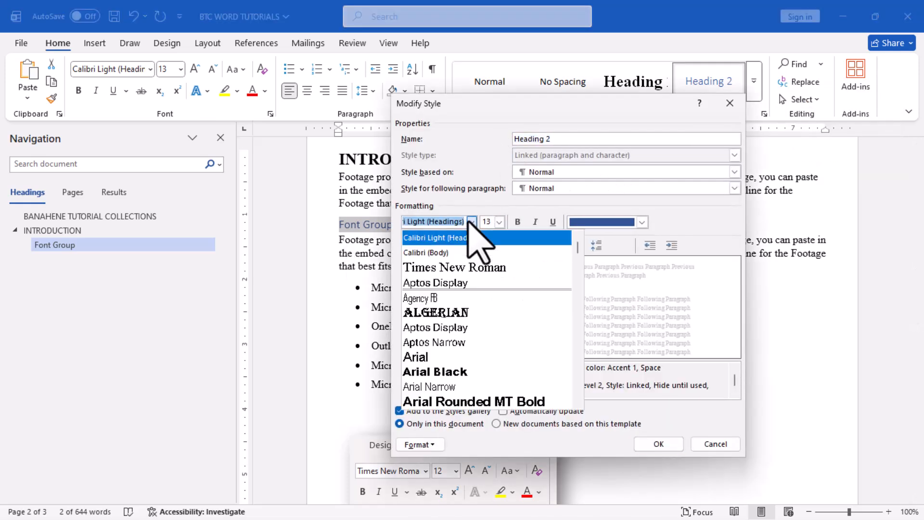
{"action": "left_click", "coordinate": [448, 268]}
{"action": "left_click", "coordinate": [496, 223]}
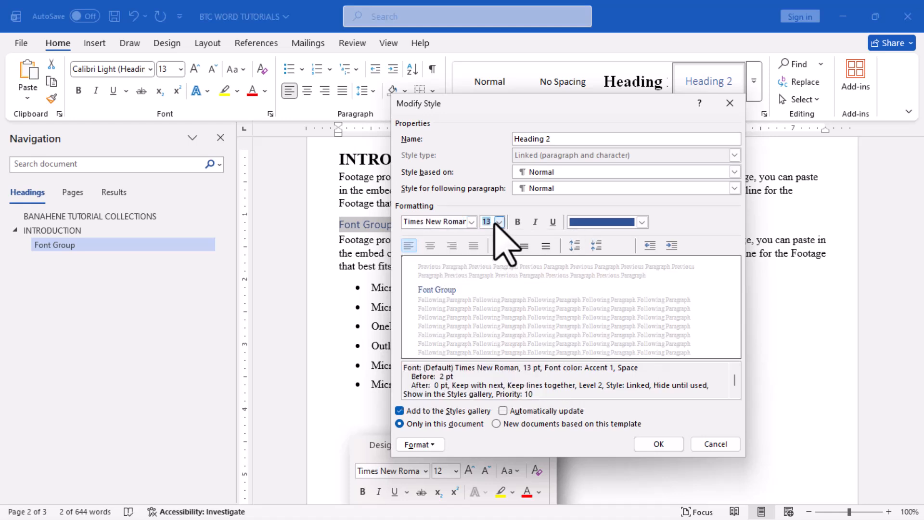
{"action": "left_click", "coordinate": [499, 222]}
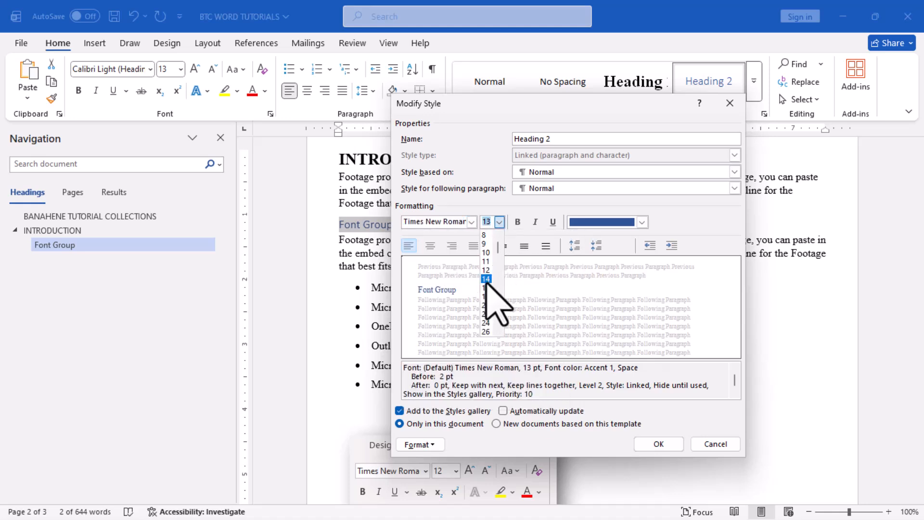
{"action": "left_click", "coordinate": [486, 279]}
{"action": "left_click", "coordinate": [517, 222]}
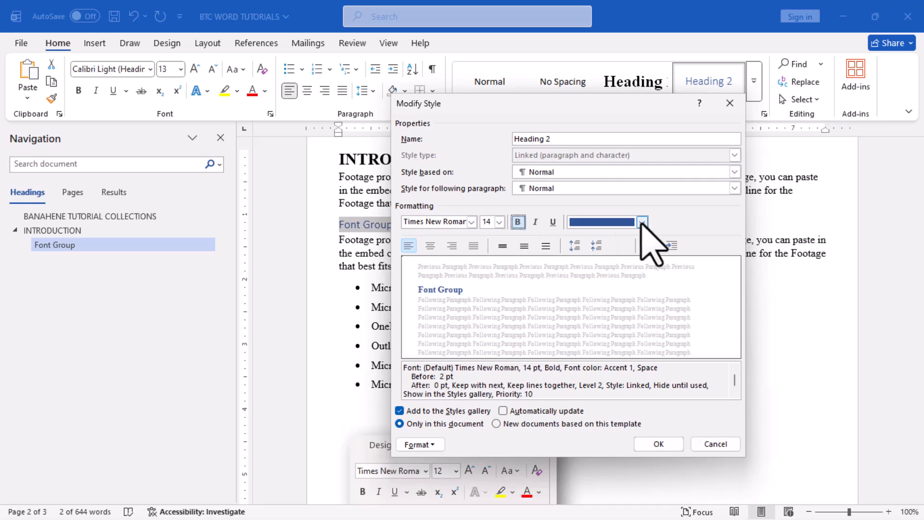
{"action": "left_click", "coordinate": [643, 222]}
{"action": "left_click", "coordinate": [596, 280]}
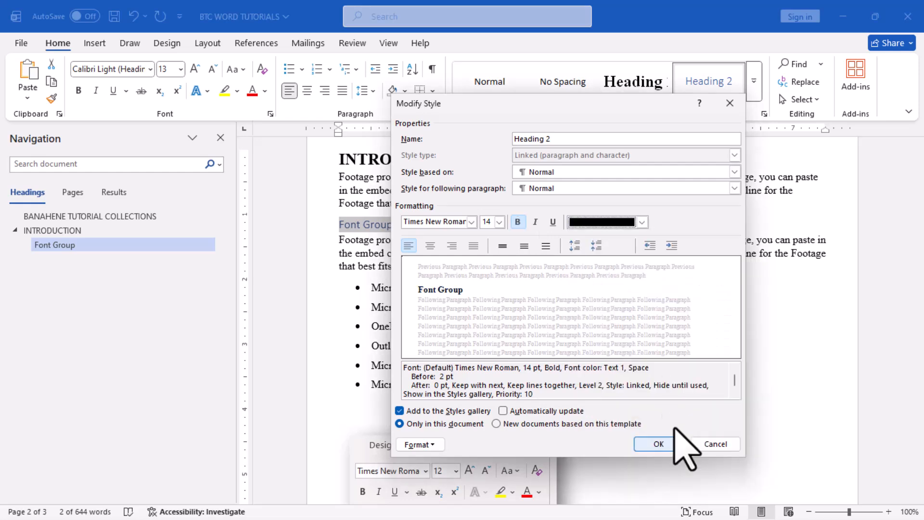
{"action": "left_click", "coordinate": [660, 445]}
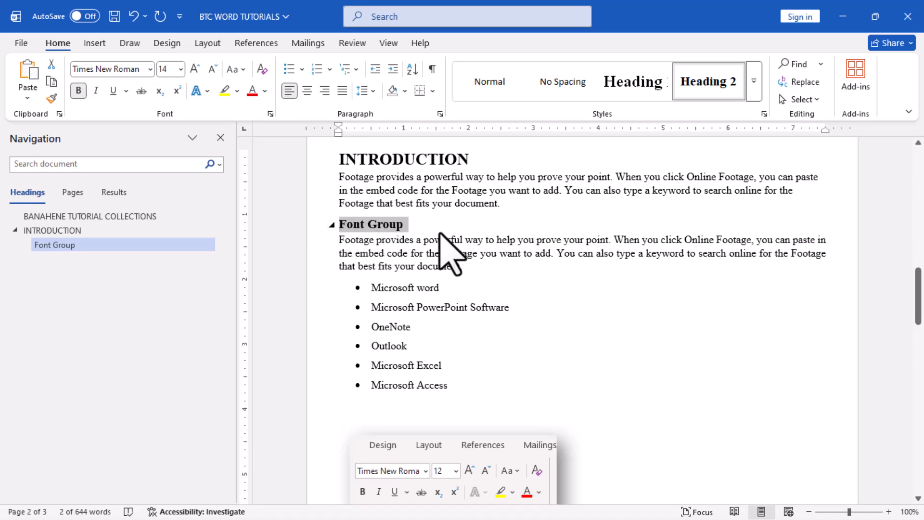
Apply the Heading 2 style to the "Page Setup" and "Insert Footage into Microsoft Word" lines.
{"action": "scroll", "coordinate": [528, 334], "scroll_direction": "down", "scroll_amount": 10}
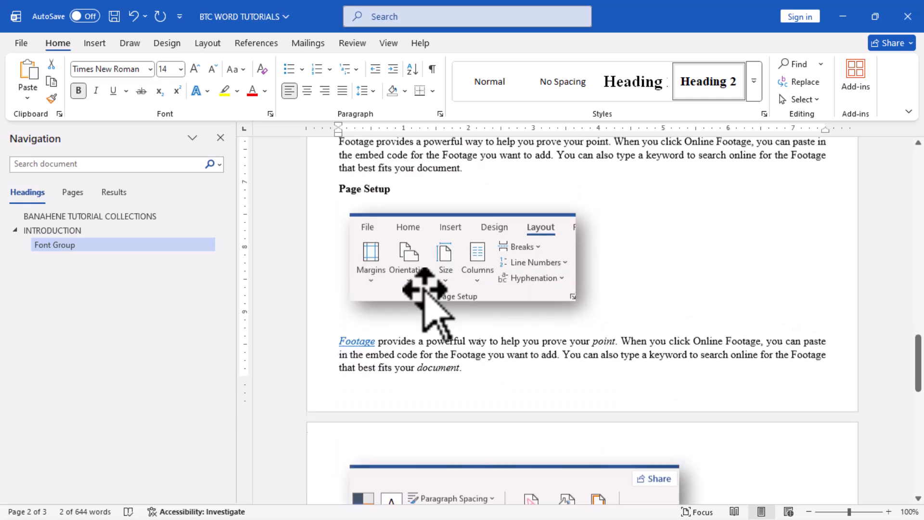
{"action": "left_click", "coordinate": [318, 191]}
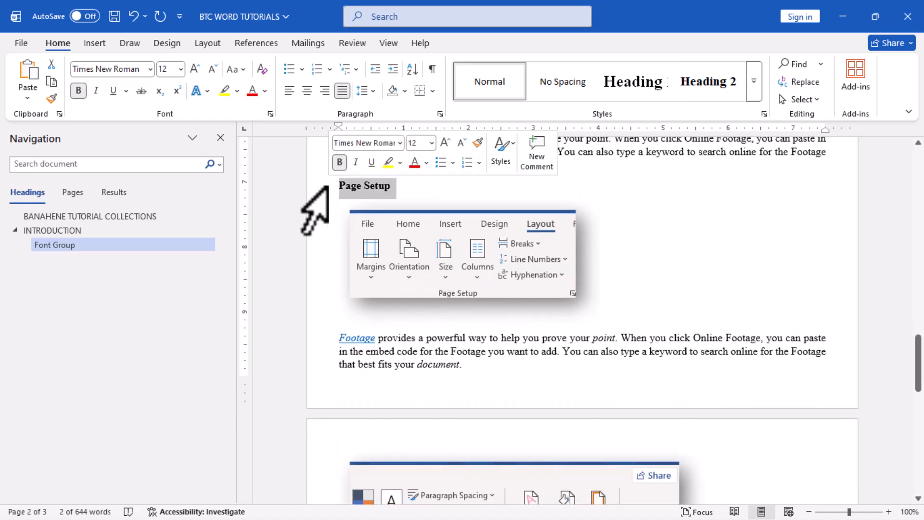
{"action": "left_click", "coordinate": [706, 87]}
{"action": "scroll", "coordinate": [697, 243], "scroll_direction": "down", "scroll_amount": 7}
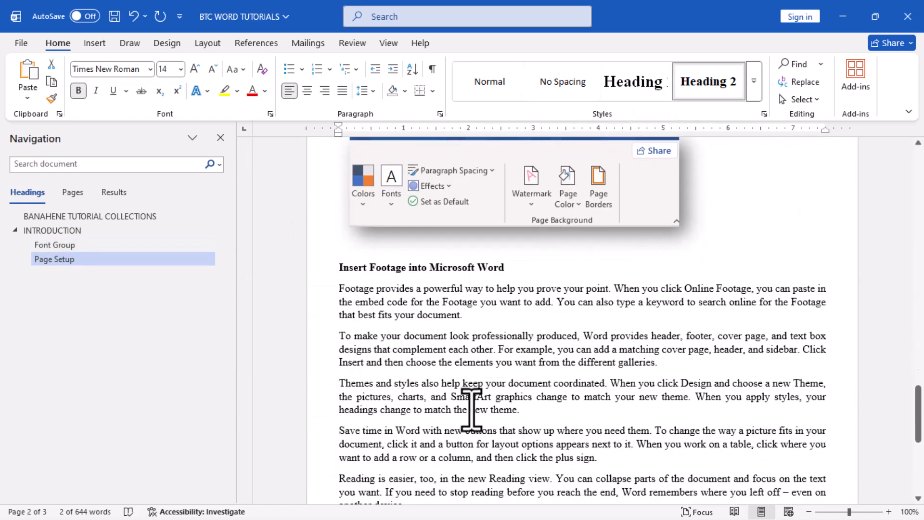
{"action": "left_click", "coordinate": [308, 266]}
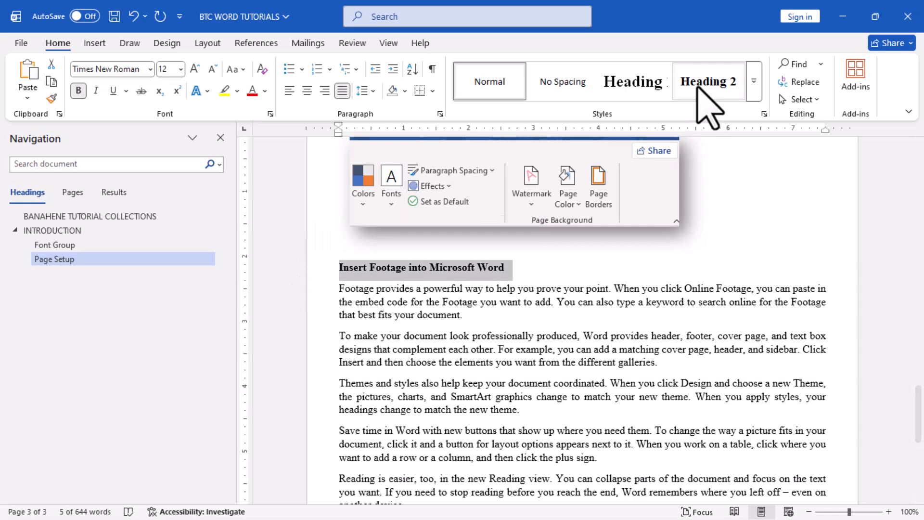
{"action": "left_click", "coordinate": [698, 86]}
{"action": "scroll", "coordinate": [635, 354], "scroll_direction": "down", "scroll_amount": 7}
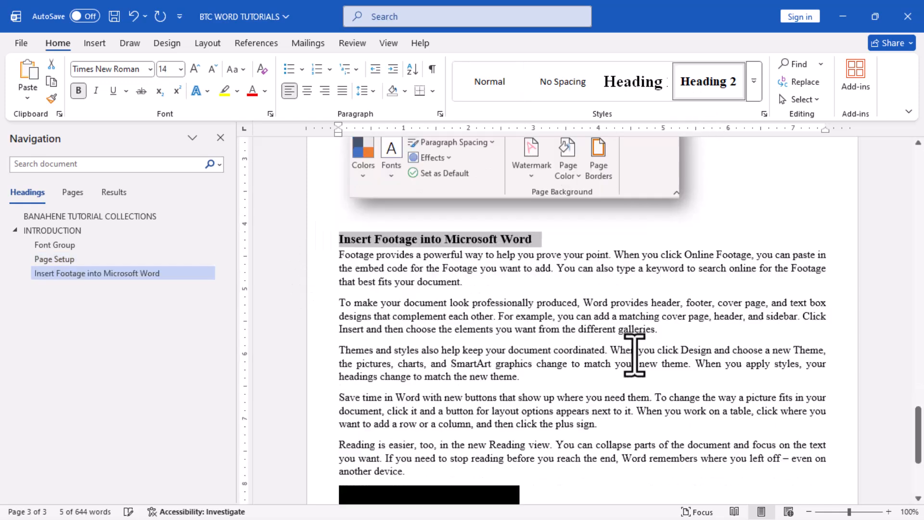
Insert the Automatic Table 1 table of contents on a new line after the paragraph under "INTRODUCTION".
{"action": "scroll", "coordinate": [635, 355], "scroll_direction": "up", "scroll_amount": 14}
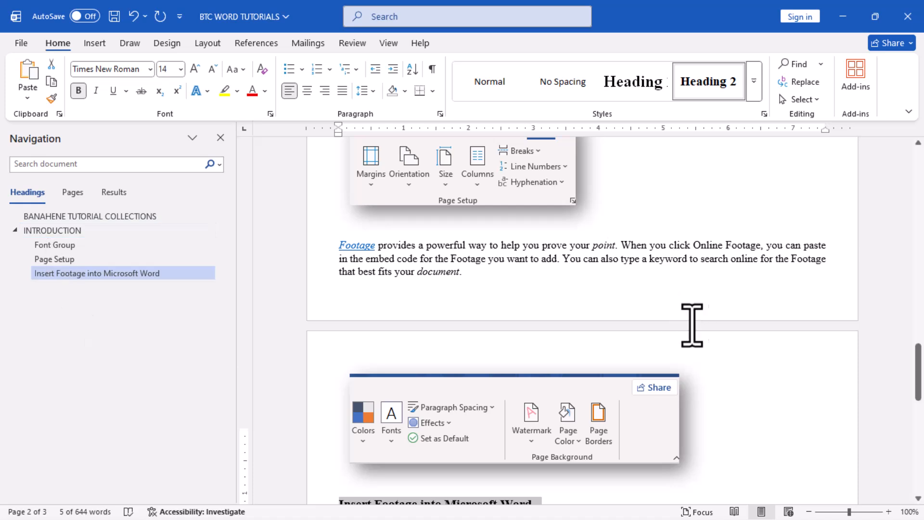
{"action": "scroll", "coordinate": [689, 337], "scroll_direction": "up", "scroll_amount": 9}
{"action": "scroll", "coordinate": [692, 380], "scroll_direction": "down", "scroll_amount": 2}
{"action": "scroll", "coordinate": [692, 380], "scroll_direction": "up", "scroll_amount": 12}
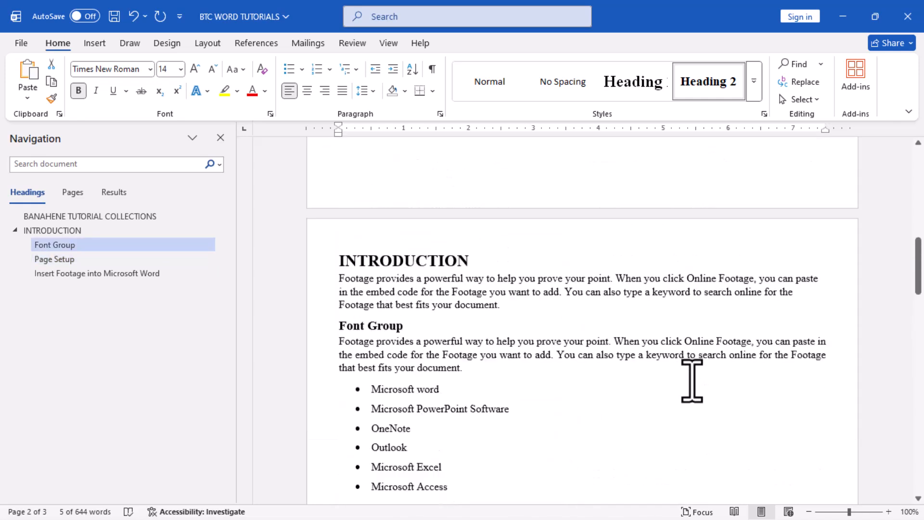
{"action": "scroll", "coordinate": [692, 381], "scroll_direction": "down", "scroll_amount": 4}
{"action": "left_click", "coordinate": [597, 410]}
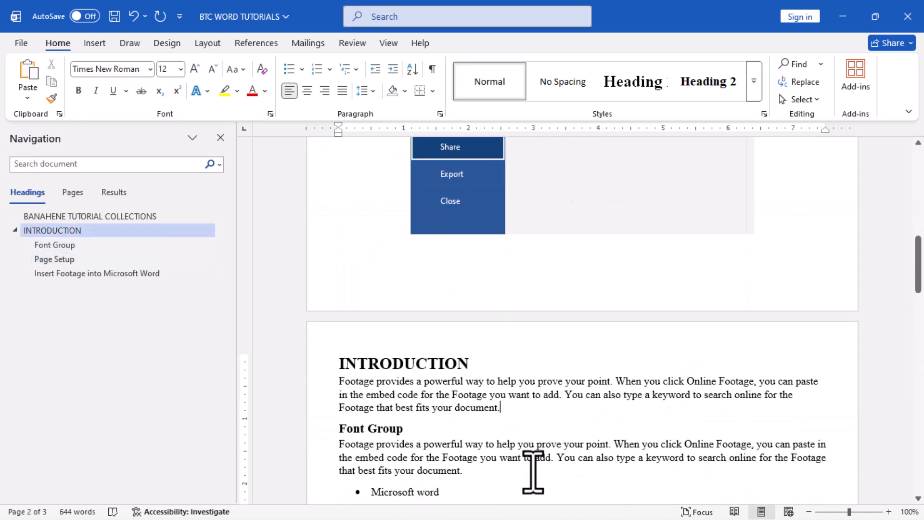
{"action": "key", "text": "Return"}
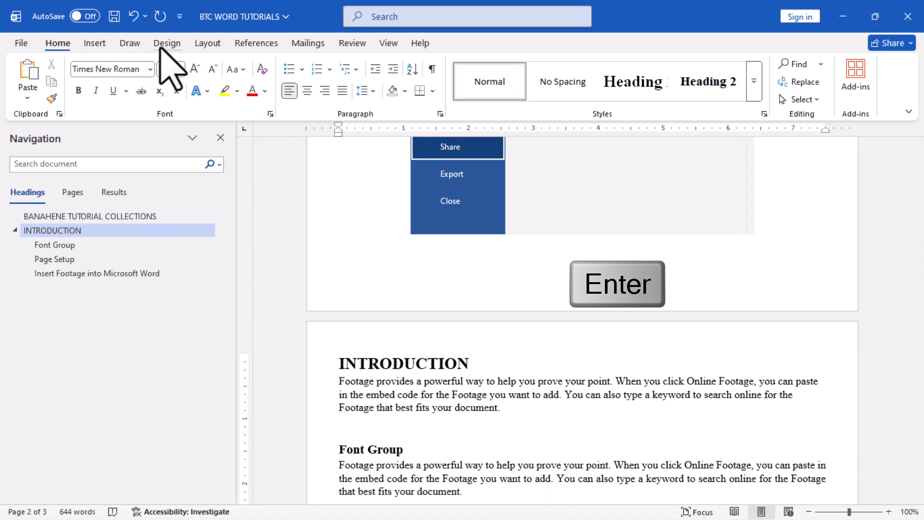
{"action": "left_click", "coordinate": [257, 44]}
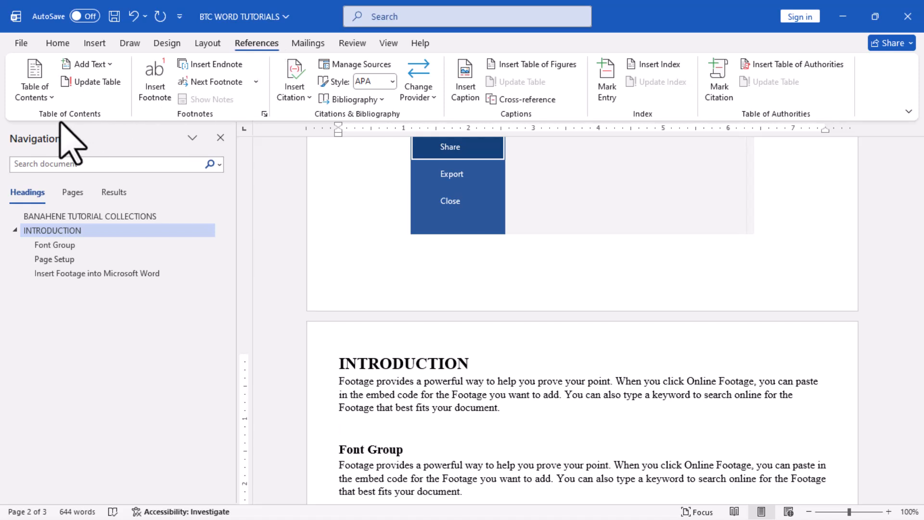
{"action": "left_click", "coordinate": [38, 91]}
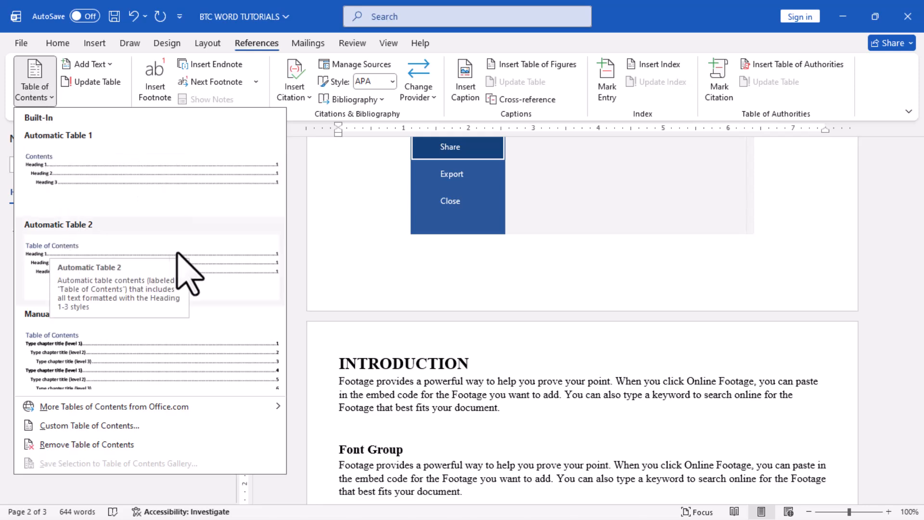
{"action": "left_click", "coordinate": [87, 161]}
Follow the "Insert Footage into Microsoft Word" link in the table of contents to its heading.
{"action": "scroll", "coordinate": [518, 383], "scroll_direction": "up", "scroll_amount": 5}
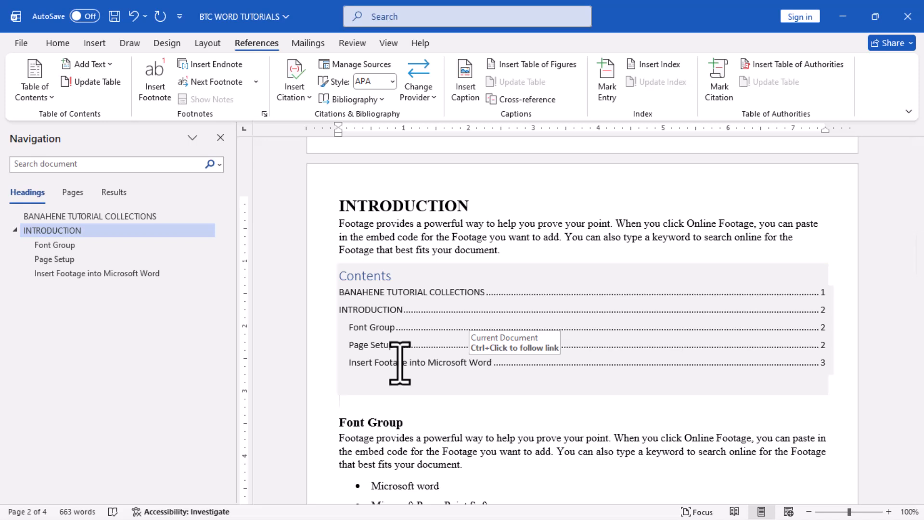
{"action": "key", "text": "ctrl"}
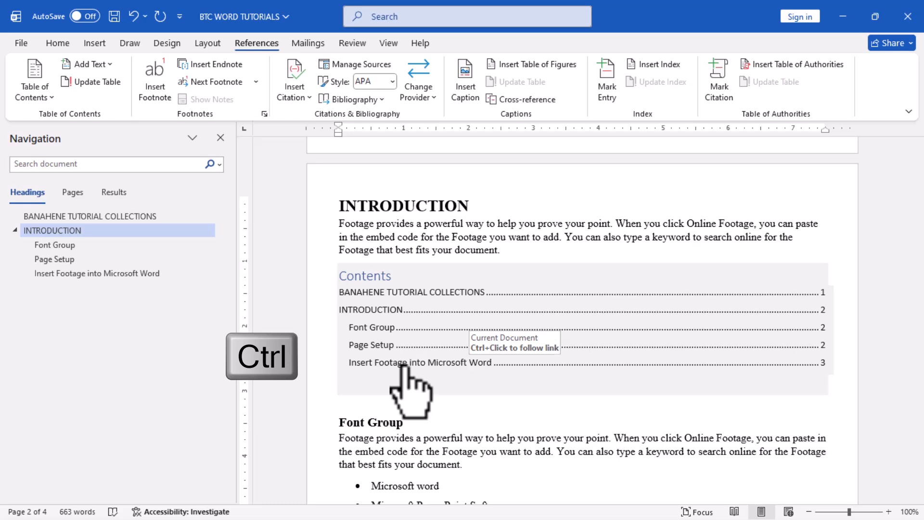
{"action": "left_click", "coordinate": [407, 363], "text": "ctrl"}
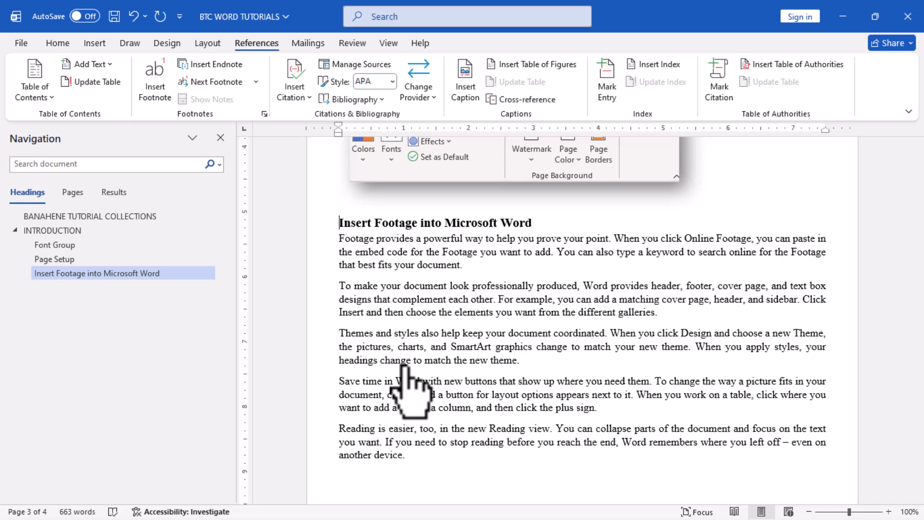
Jump through the Page Setup, Font Group, INTRODUCTION and BANAHENE TUTORIAL COLLECTIONS headings using the Navigation pane.
{"action": "left_click", "coordinate": [78, 259]}
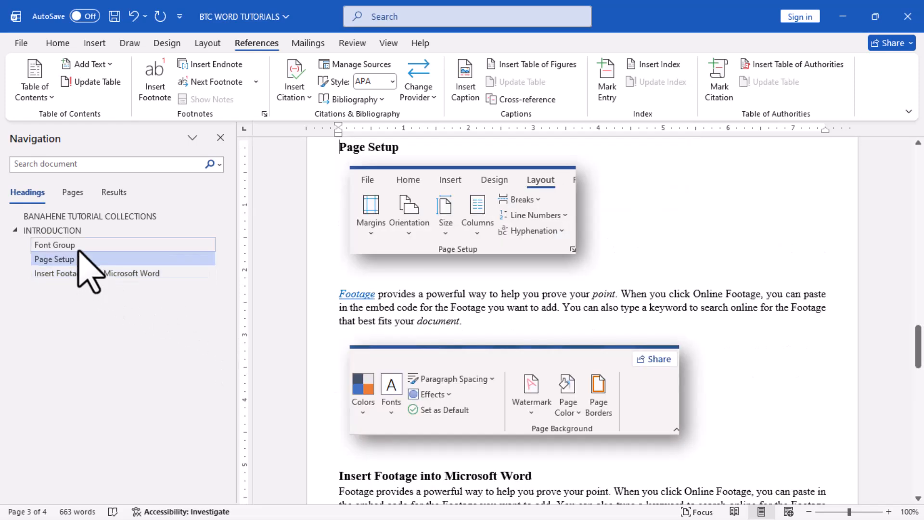
{"action": "left_click", "coordinate": [78, 245]}
{"action": "left_click", "coordinate": [78, 231]}
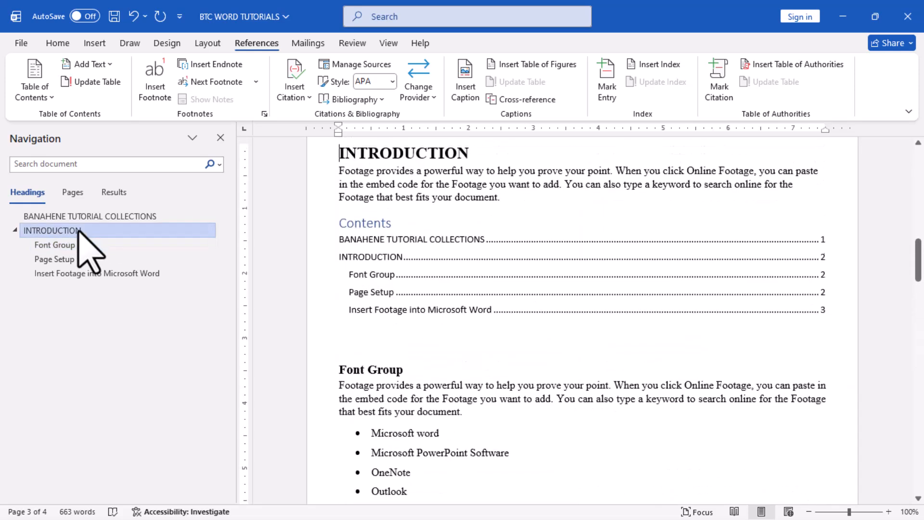
{"action": "left_click", "coordinate": [87, 216]}
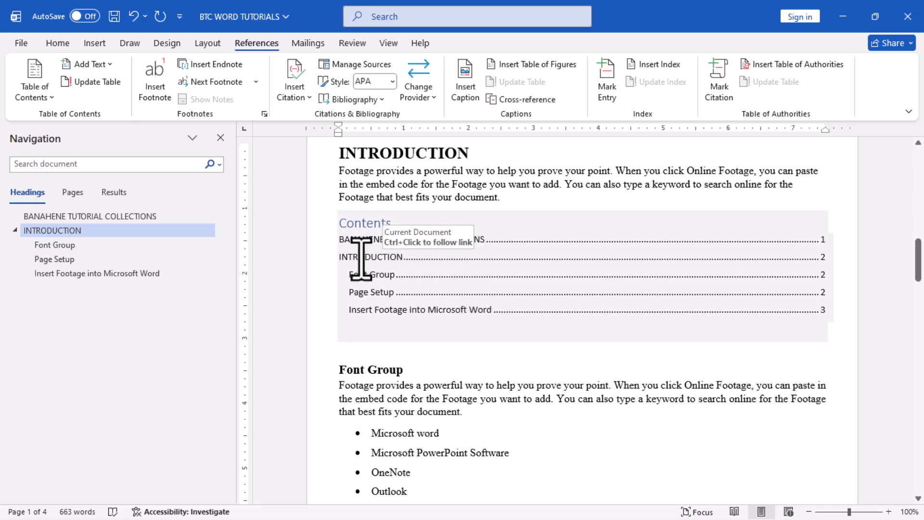
Follow the contents link to "BANAHENE TUTORIAL COLLECTIONS", return to "INTRODUCTION", and follow the contents link to "Page Setup".
{"action": "left_click", "coordinate": [361, 240], "text": "ctrl"}
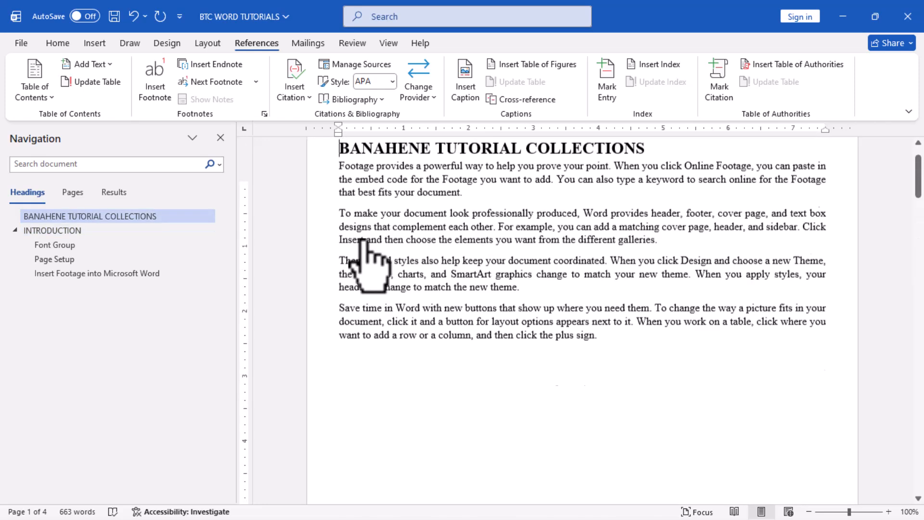
{"action": "left_click", "coordinate": [48, 230]}
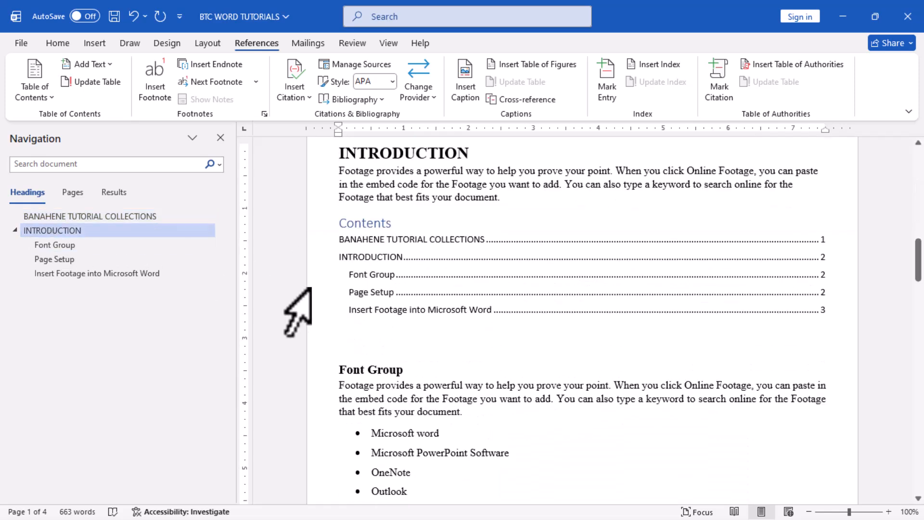
{"action": "left_click", "coordinate": [368, 292], "text": "ctrl"}
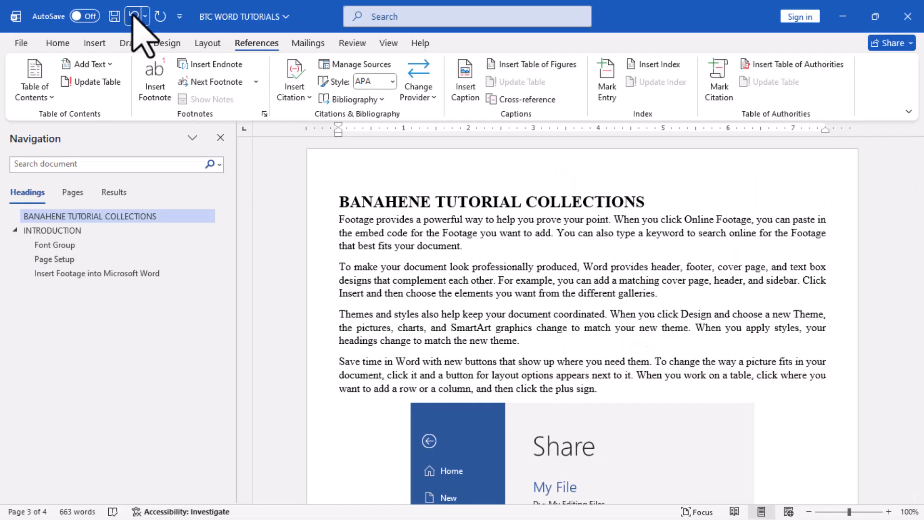
Undo the table of contents and all heading style changes, back to the document's original formatting.
{"action": "left_click", "coordinate": [134, 16]}
{"action": "left_click", "coordinate": [134, 16]}
{"action": "left_click", "coordinate": [134, 16]}
{"action": "left_click", "coordinate": [134, 16]}
{"action": "left_click", "coordinate": [133, 16]}
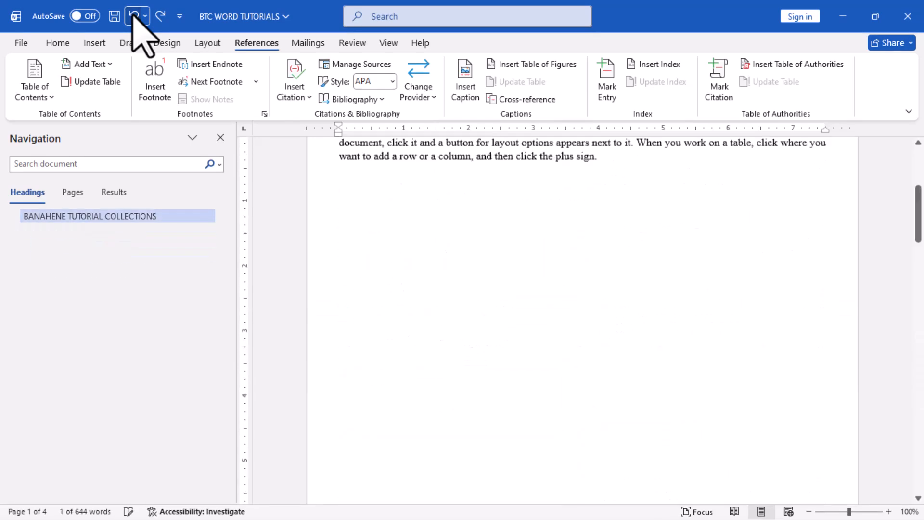
{"action": "left_click", "coordinate": [134, 16]}
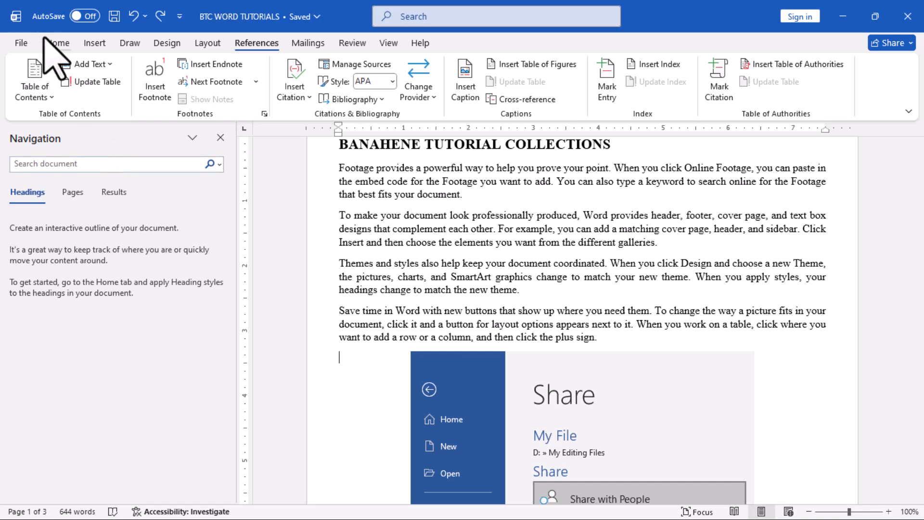
Start a new style from the current formatting, name it "Banahene Style", and open its full formatting options.
{"action": "left_click", "coordinate": [57, 43]}
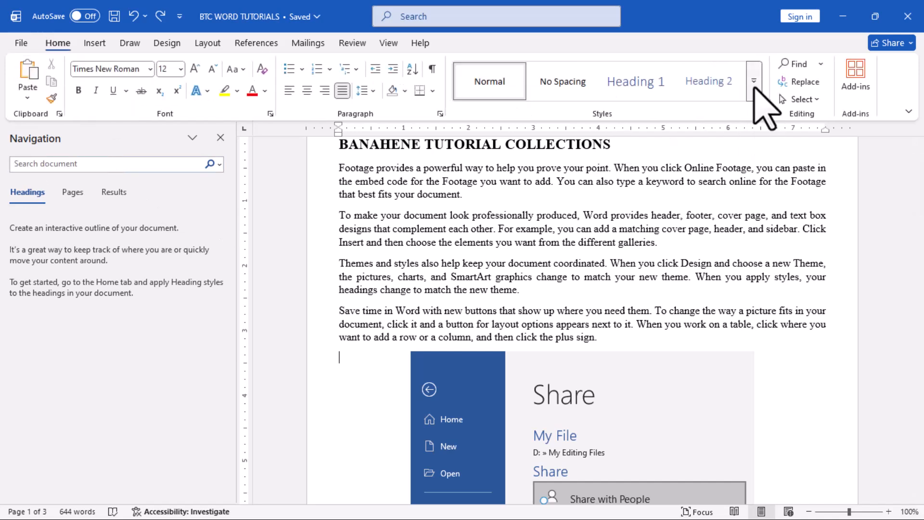
{"action": "left_click", "coordinate": [754, 89]}
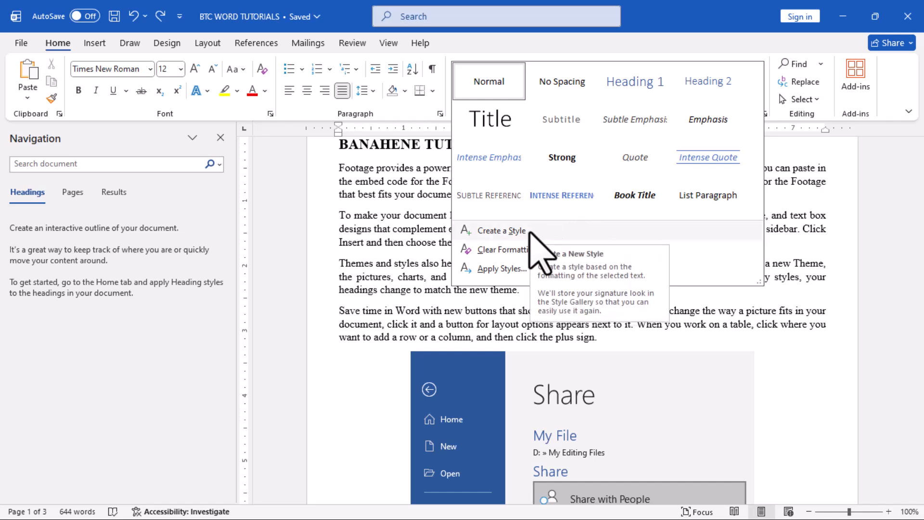
{"action": "left_click", "coordinate": [558, 231]}
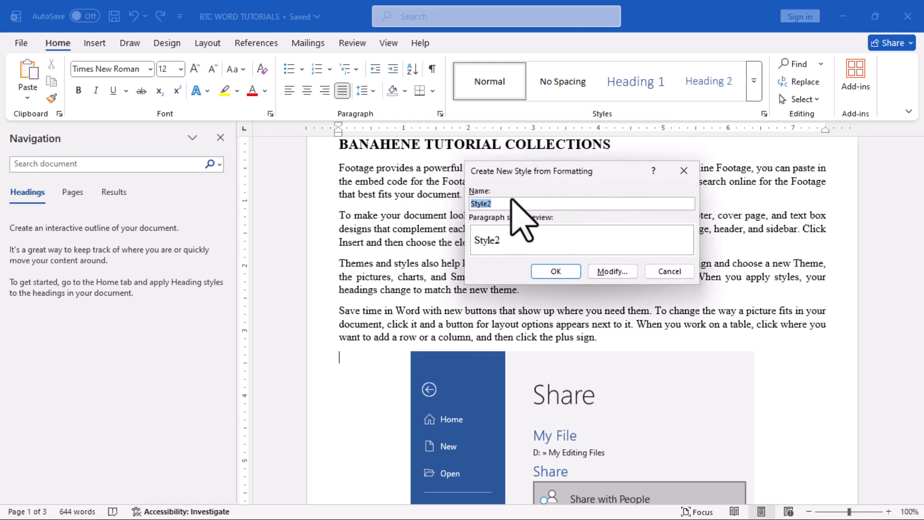
{"action": "type", "text": "Banahene Style"}
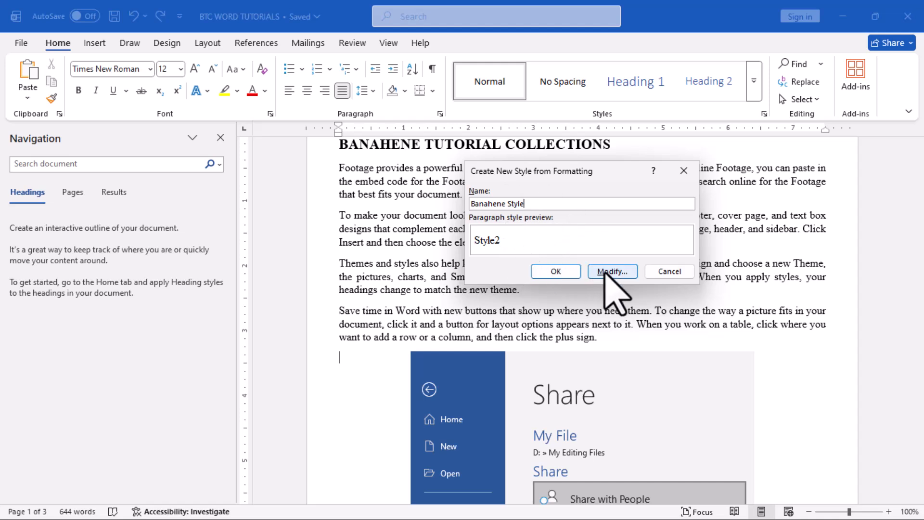
{"action": "left_click", "coordinate": [608, 272]}
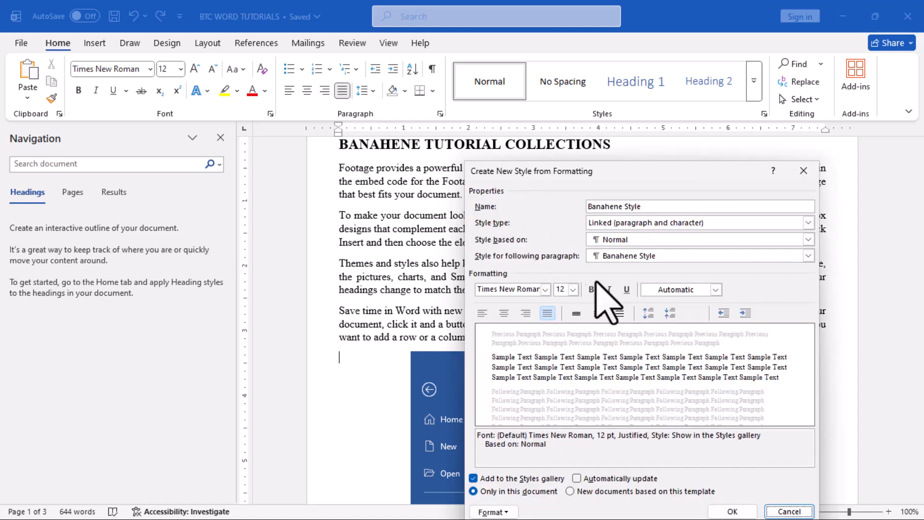
Format the new style as 14 pt, bold, with black theme text color, and save it.
{"action": "left_click", "coordinate": [573, 290]}
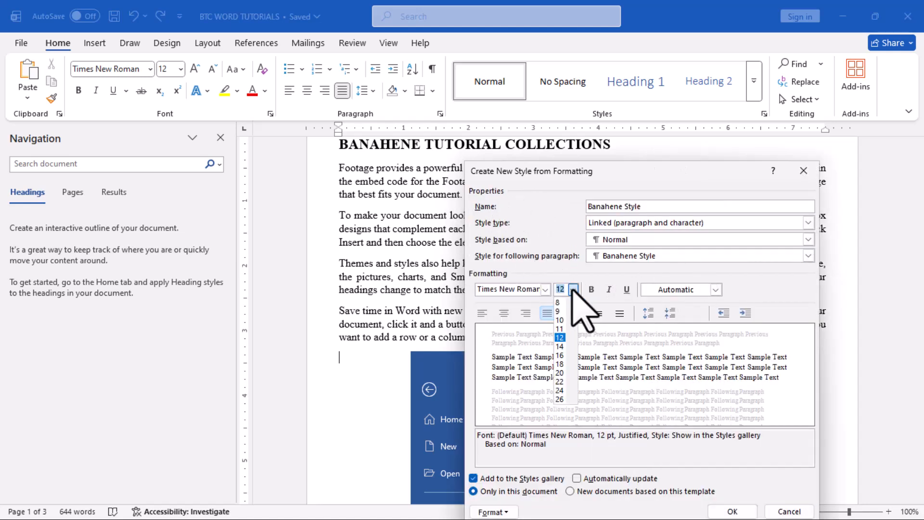
{"action": "left_click", "coordinate": [560, 346]}
{"action": "left_click", "coordinate": [592, 289]}
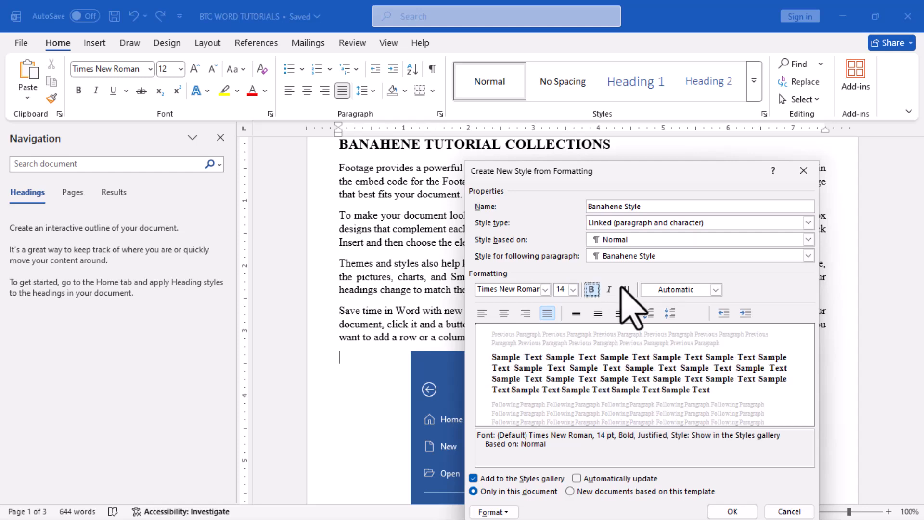
{"action": "left_click", "coordinate": [716, 289]}
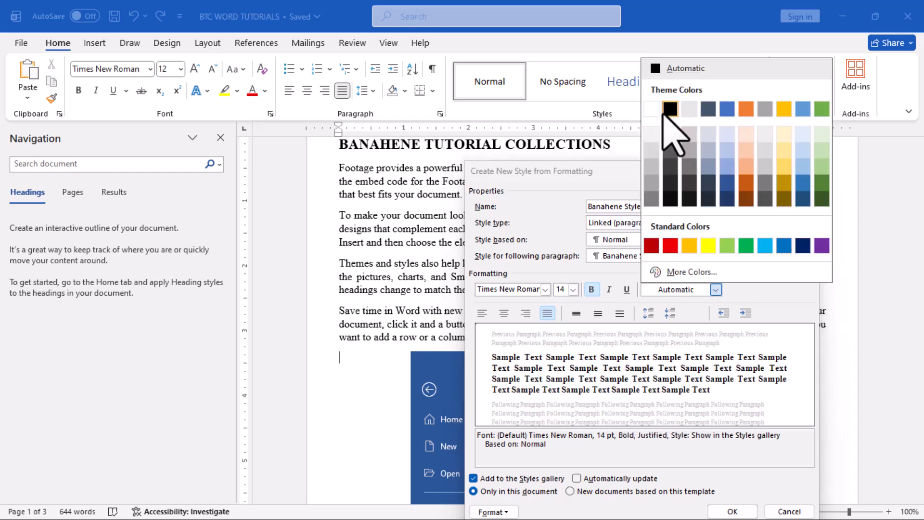
{"action": "left_click", "coordinate": [668, 113]}
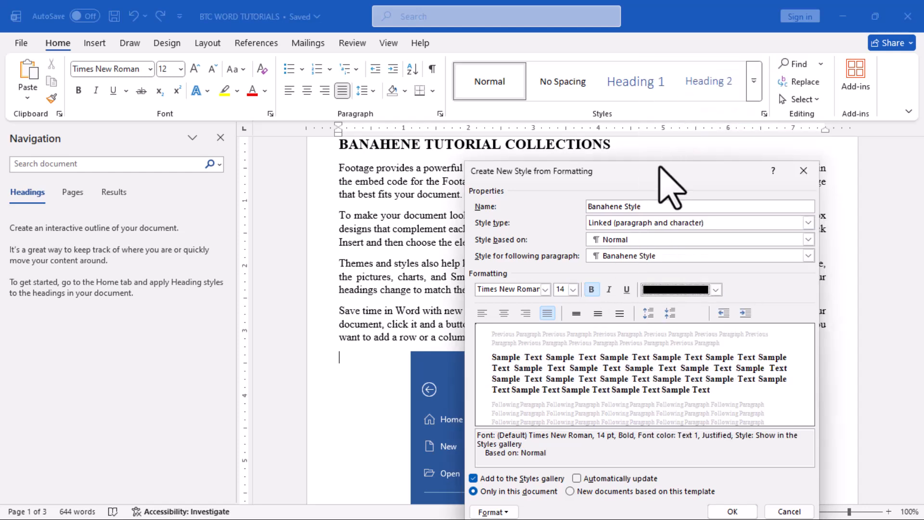
{"action": "left_click_drag", "start_coordinate": [664, 172], "coordinate": [566, 123]}
{"action": "left_click", "coordinate": [626, 461]}
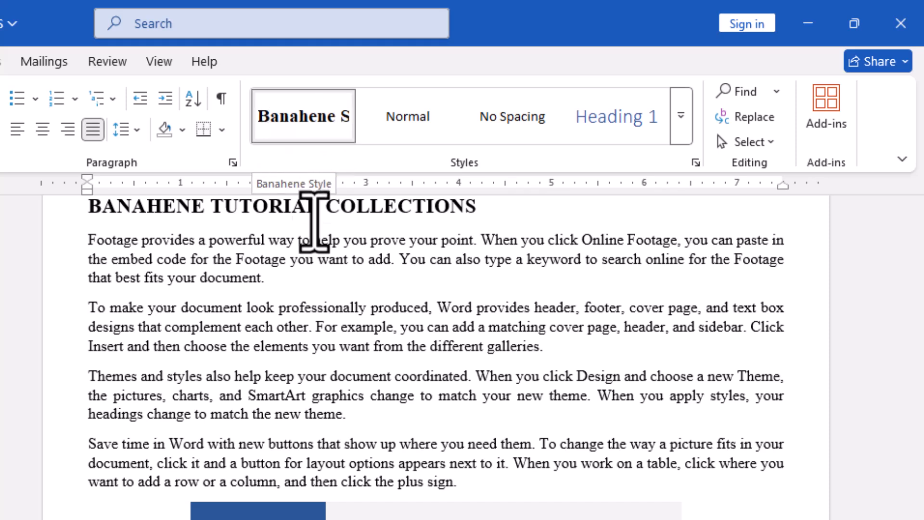
Apply Banahene Style to the "Themes and styles also help" paragraph, and clear all formatting from that paragraph.
{"action": "triple_click", "coordinate": [92, 383]}
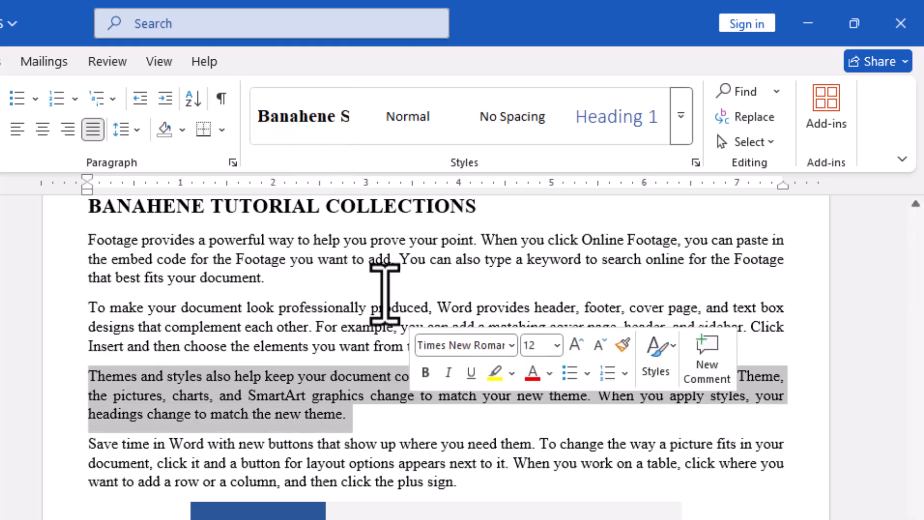
{"action": "left_click", "coordinate": [306, 119]}
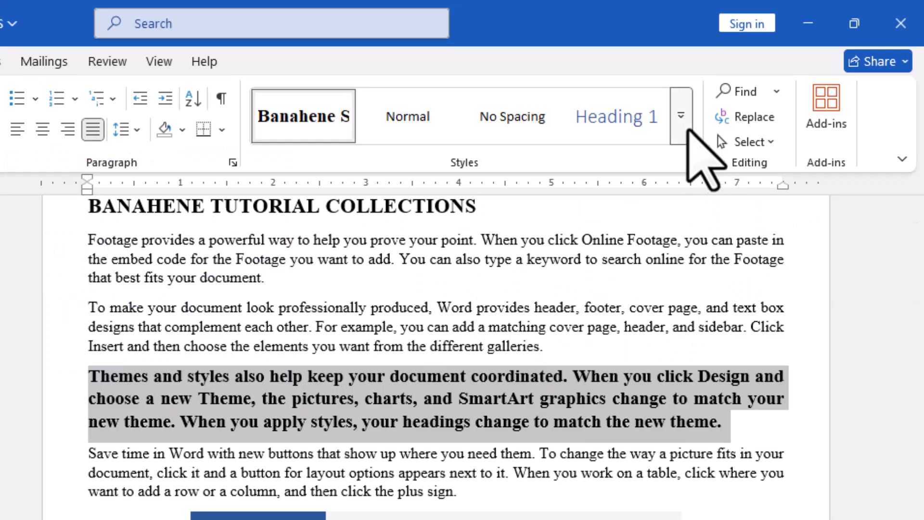
{"action": "left_click", "coordinate": [684, 118]}
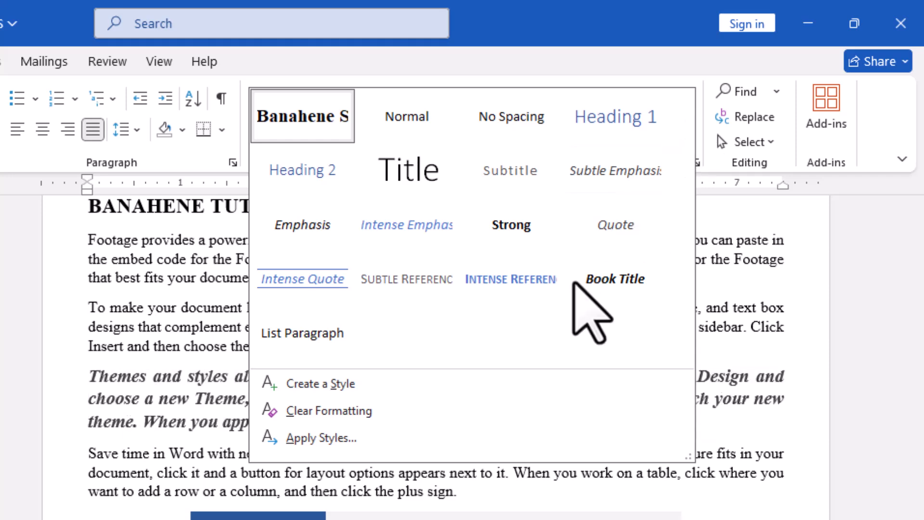
{"action": "left_click", "coordinate": [410, 412]}
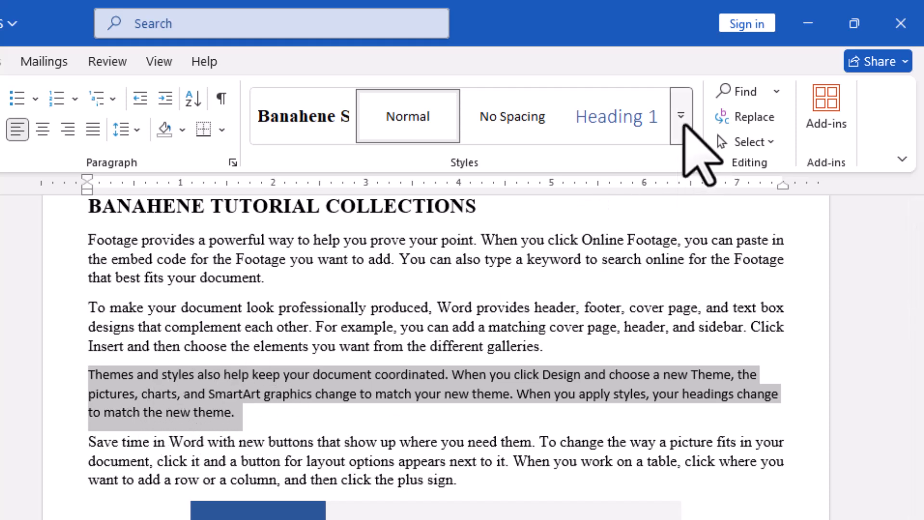
Open Apply Styles for the selected paragraph and look through the available style names.
{"action": "left_click", "coordinate": [682, 120]}
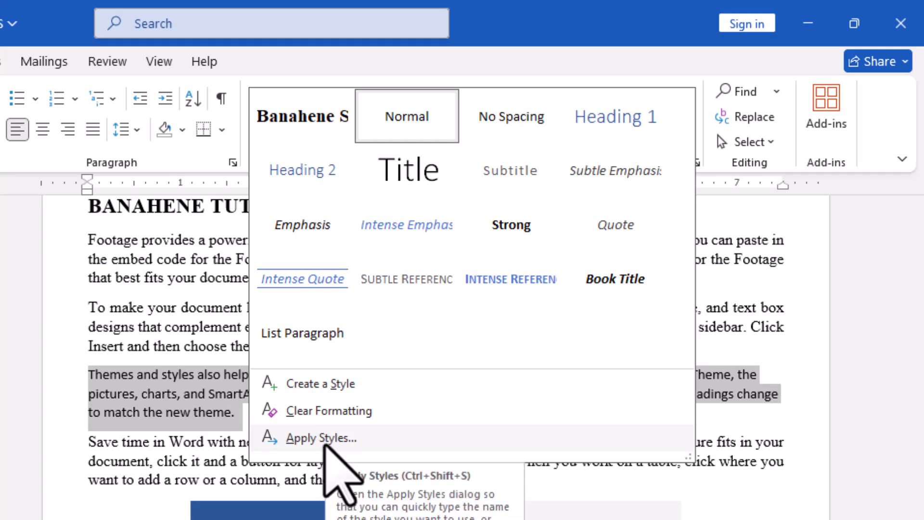
{"action": "left_click", "coordinate": [369, 439]}
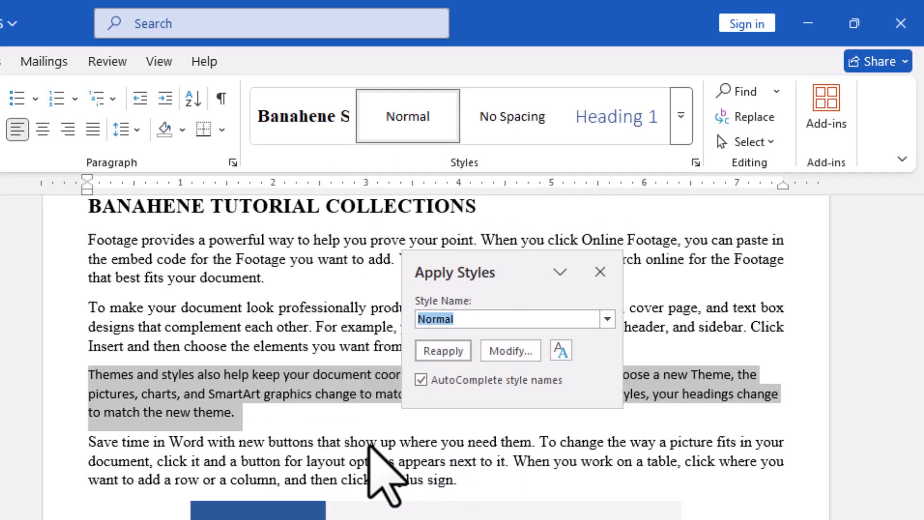
{"action": "left_click_drag", "start_coordinate": [498, 270], "coordinate": [617, 217]}
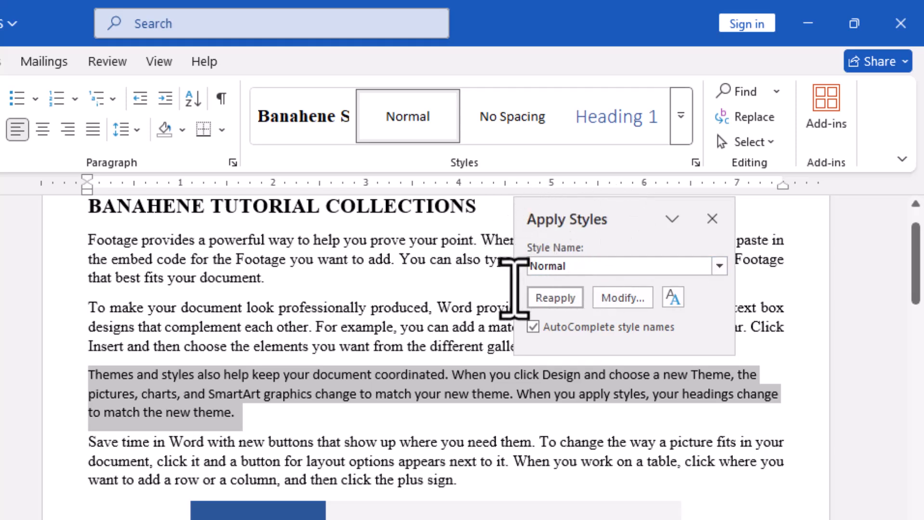
{"action": "left_click", "coordinate": [719, 266]}
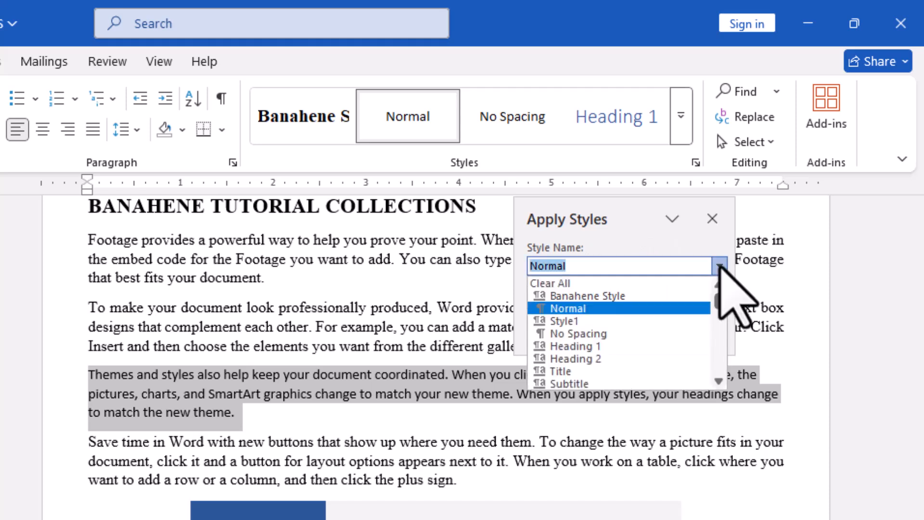
{"action": "mouse_move", "coordinate": [719, 296]}
{"action": "left_mouse_down"}
{"action": "mouse_move", "coordinate": [714, 373]}
{"action": "mouse_move", "coordinate": [720, 285]}
{"action": "left_mouse_up"}
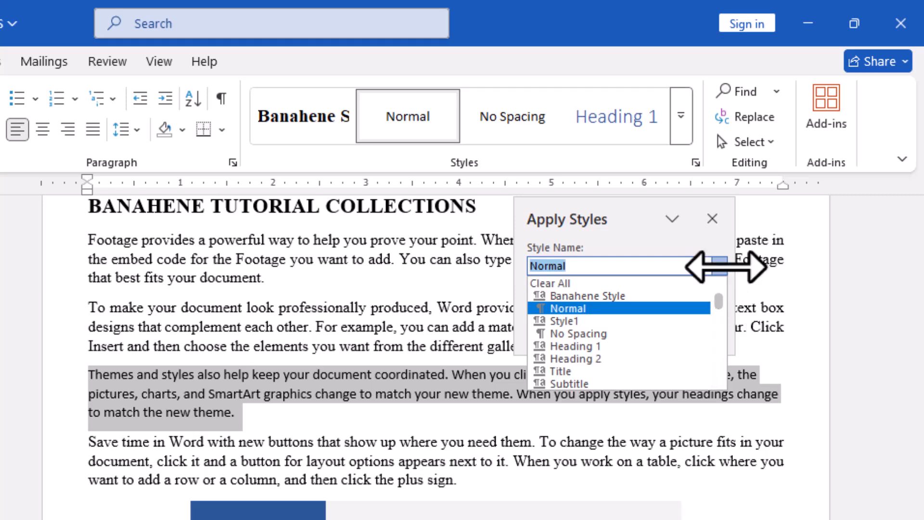
{"action": "left_click", "coordinate": [719, 266]}
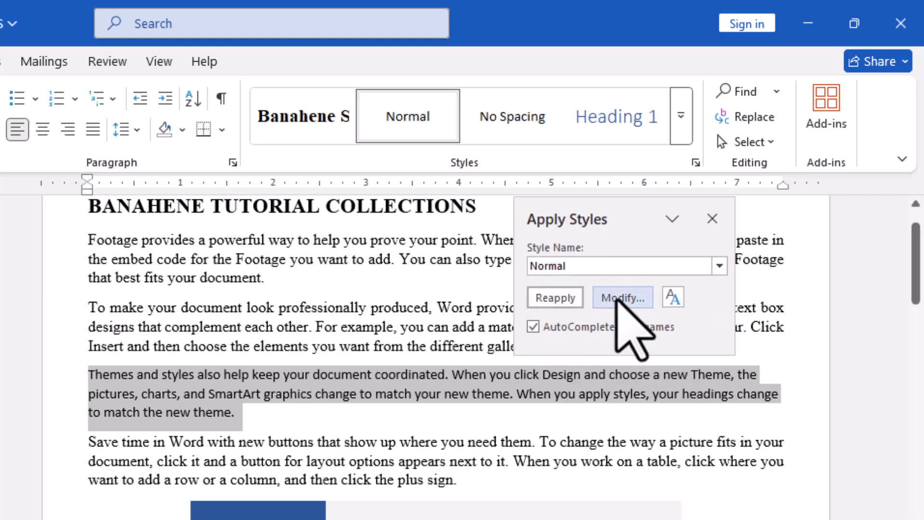
Show the full Styles list and apply Banahene Style to the selected "Themes and styles" paragraph.
{"action": "left_click", "coordinate": [672, 297]}
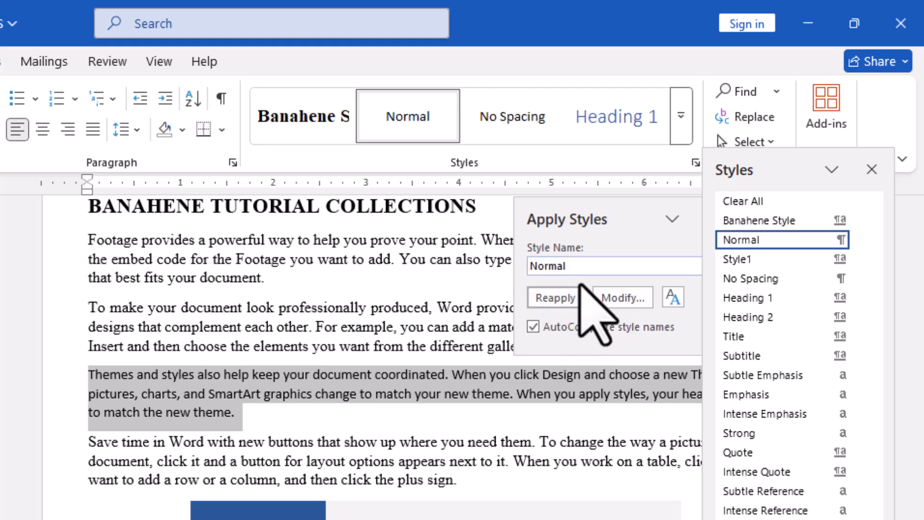
{"action": "left_click_drag", "start_coordinate": [605, 221], "coordinate": [505, 260]}
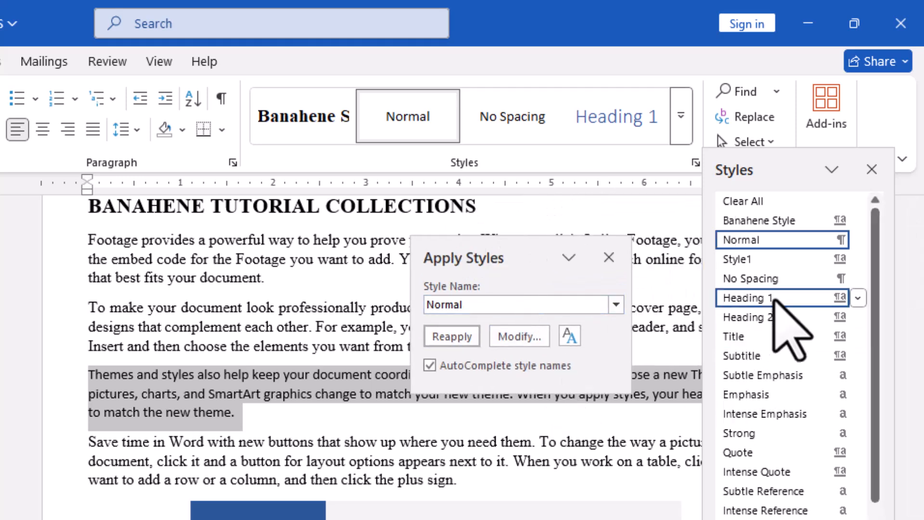
{"action": "left_click", "coordinate": [754, 222]}
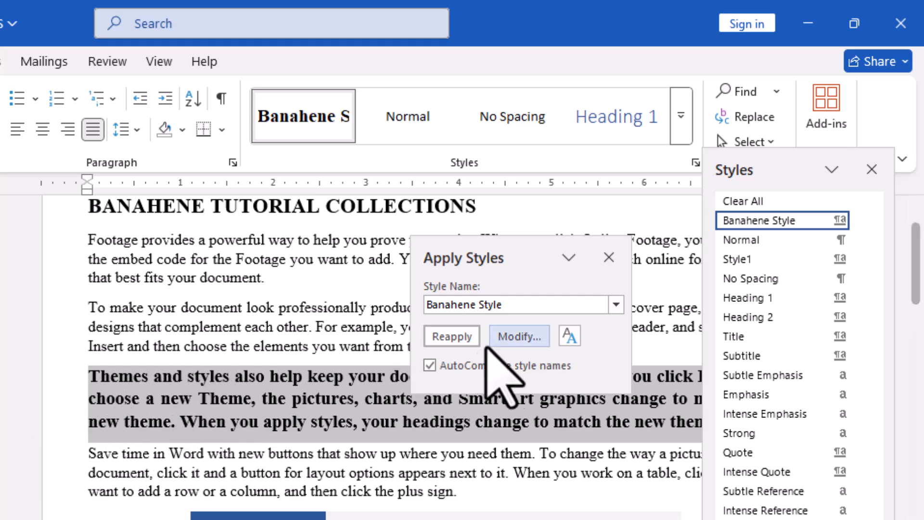
Modify Banahene Style so its font color is the standard Dark Red.
{"action": "left_click", "coordinate": [518, 337]}
{"action": "left_click", "coordinate": [487, 342]}
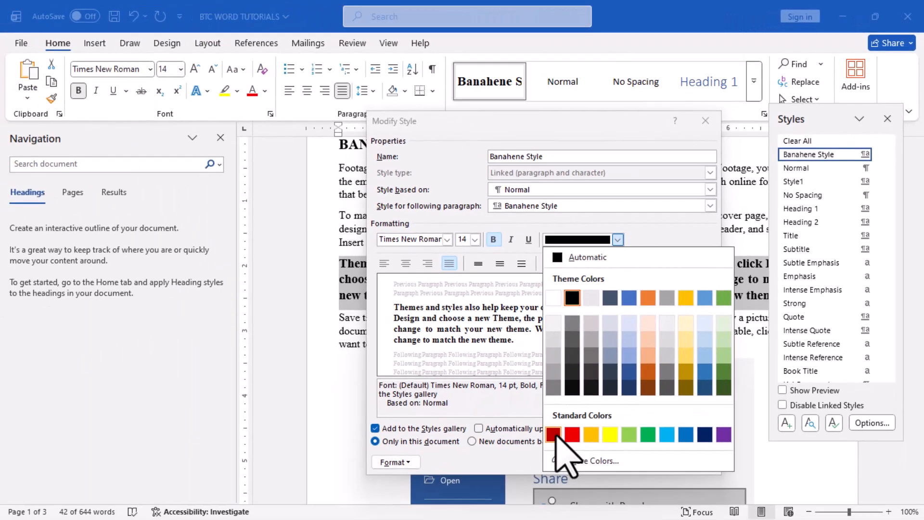
{"action": "left_click", "coordinate": [554, 491]}
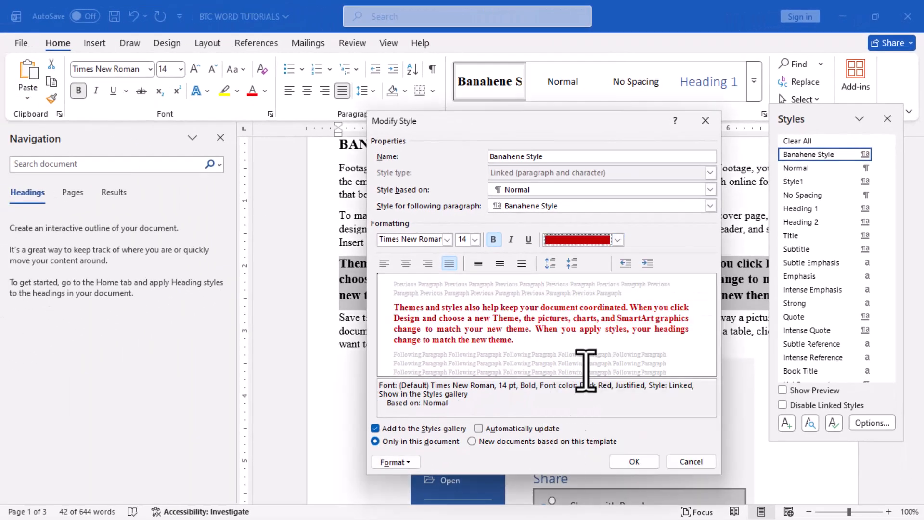
{"action": "left_click", "coordinate": [635, 462]}
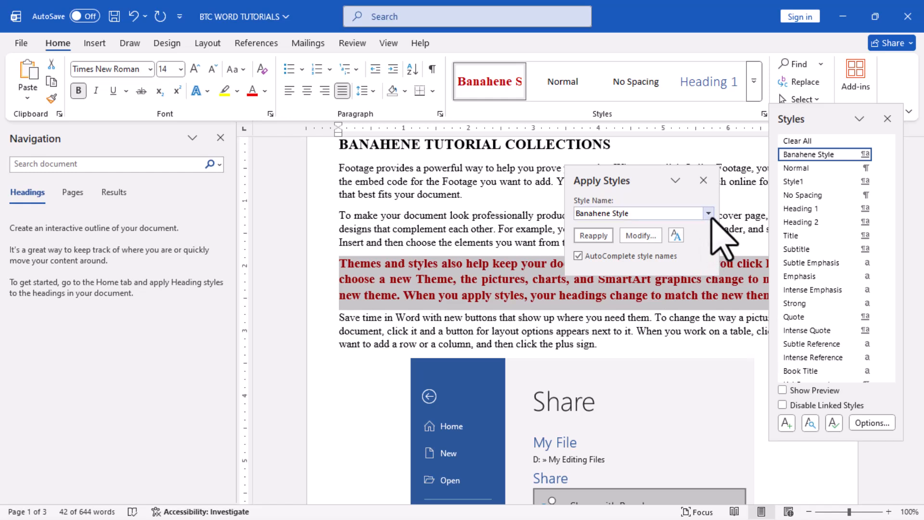
Switch the selected paragraph to the No Spacing style, and set it back to Banahene Style through Apply Styles.
{"action": "left_click", "coordinate": [814, 195]}
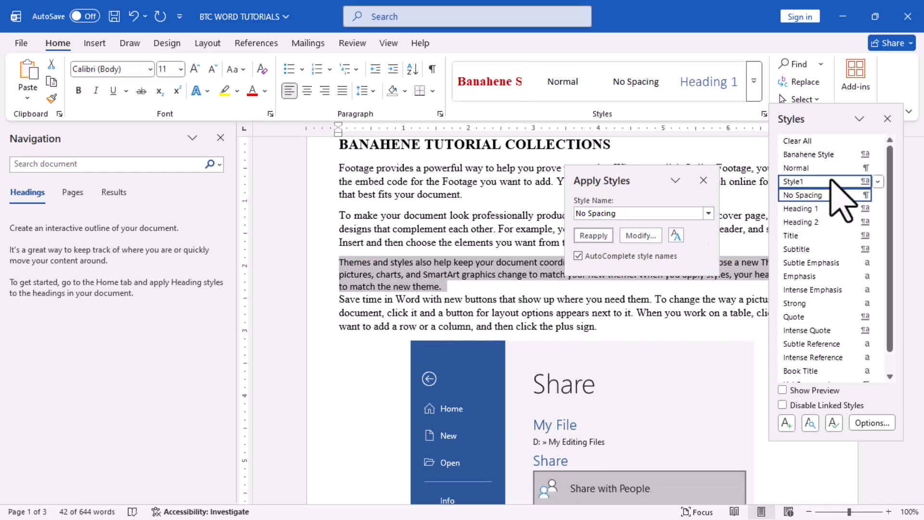
{"action": "left_click", "coordinate": [708, 214]}
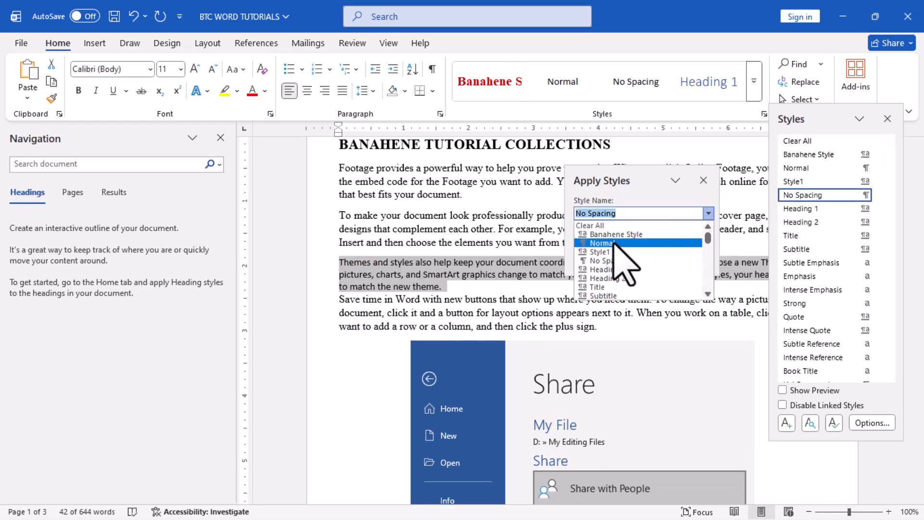
{"action": "left_click", "coordinate": [613, 234]}
{"action": "left_click", "coordinate": [593, 235]}
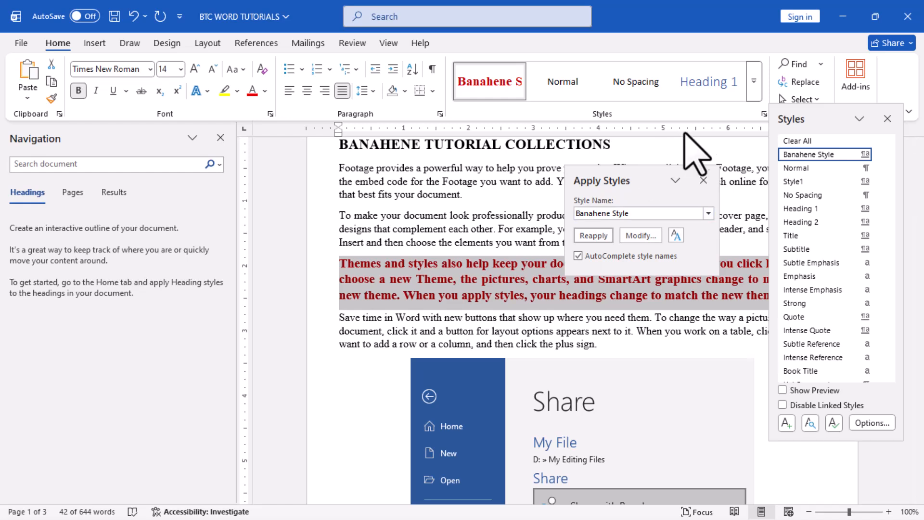
Move the Apply Styles window over the Navigation pane and the Styles window onto the page beside it.
{"action": "left_click_drag", "start_coordinate": [635, 181], "coordinate": [607, 194]}
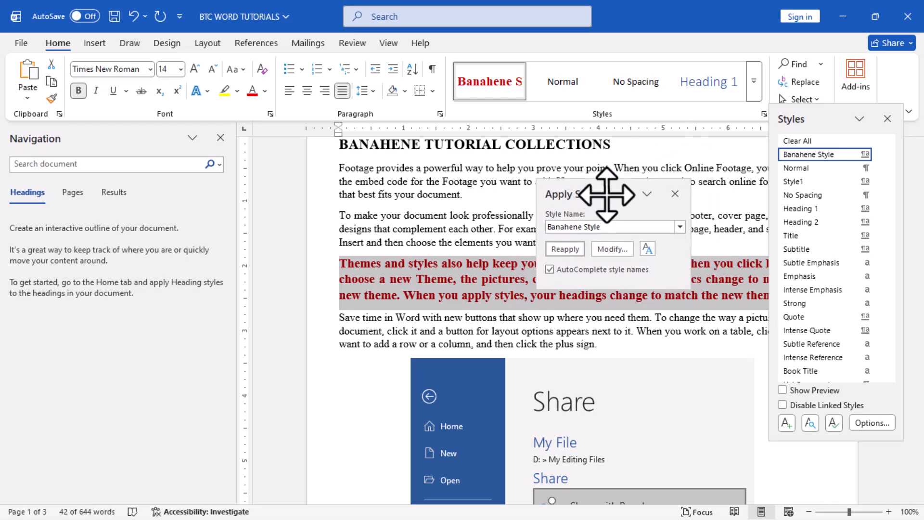
{"action": "left_click_drag", "start_coordinate": [607, 194], "coordinate": [264, 180]}
{"action": "left_click_drag", "start_coordinate": [840, 116], "coordinate": [471, 139]}
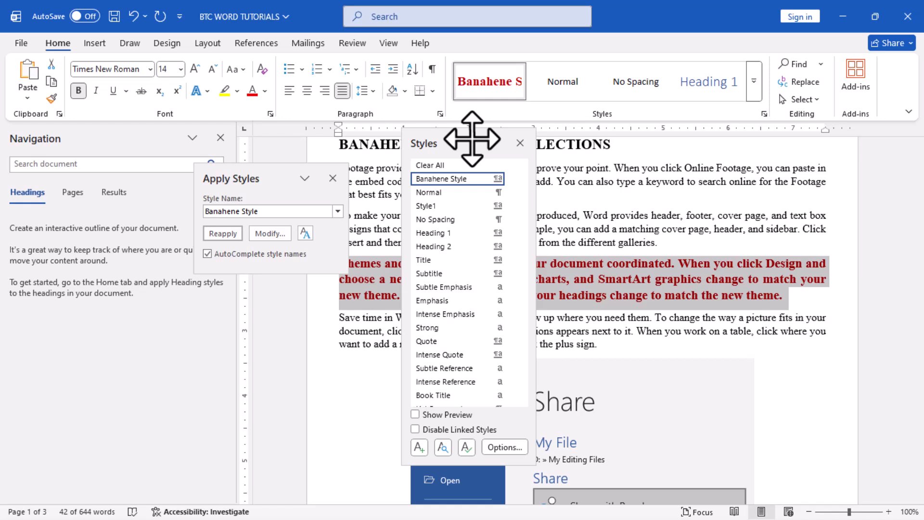